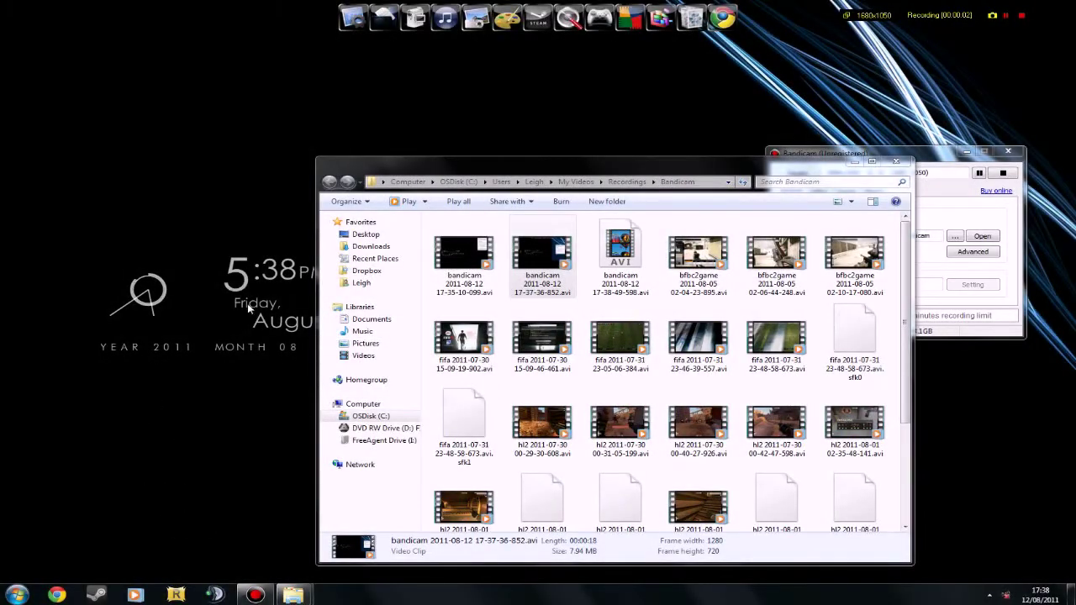
Step: Rearrange the Bandicam recordings folder window on the screen
drag(639, 160, 682, 101)
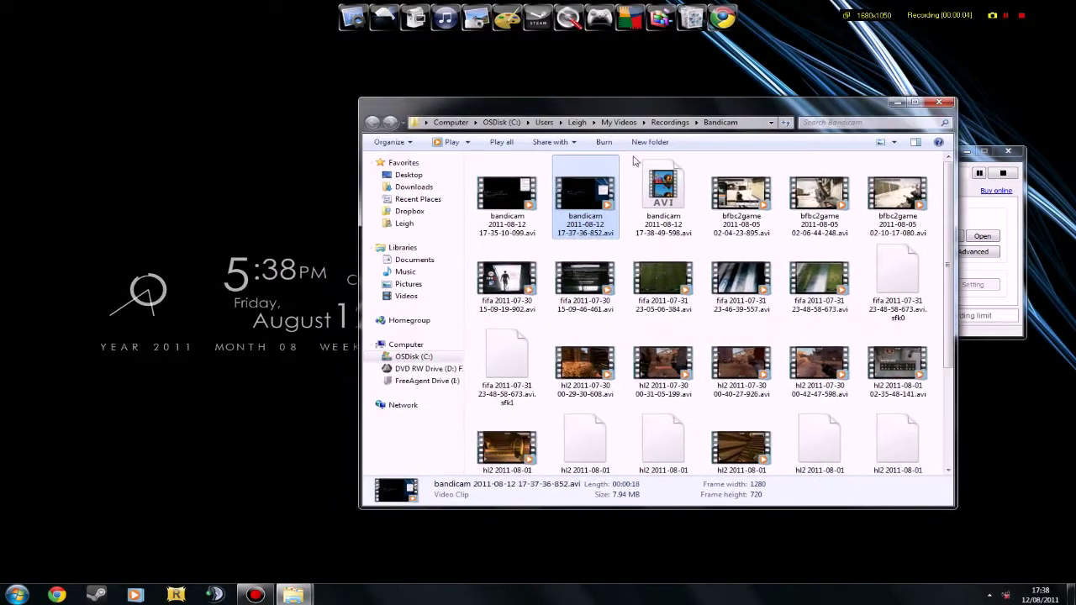
click(51, 465)
drag(1, 2, 223, 191)
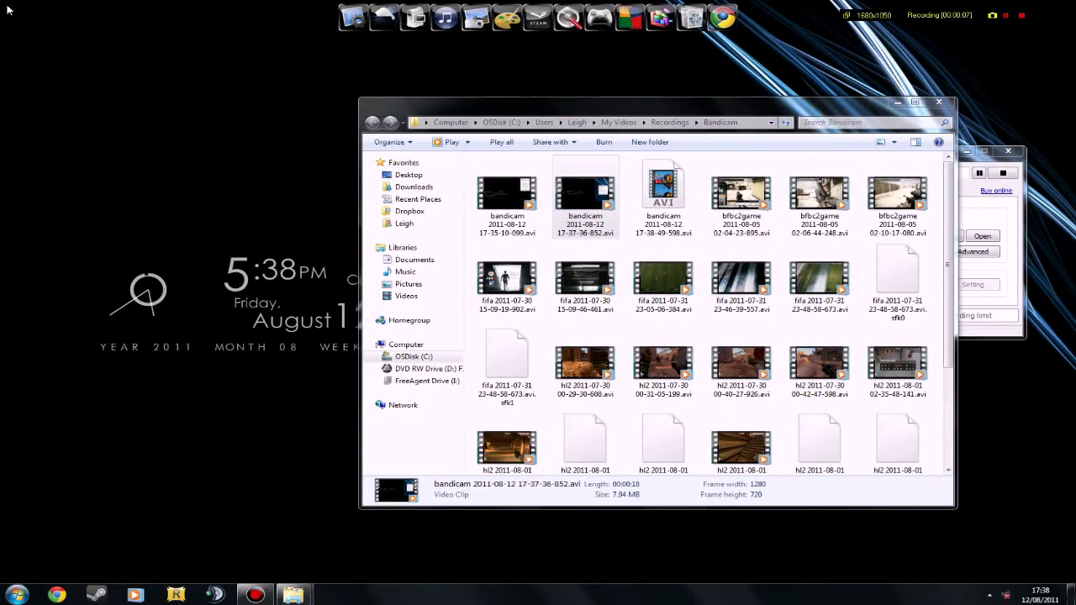
drag(2, 23, 1074, 552)
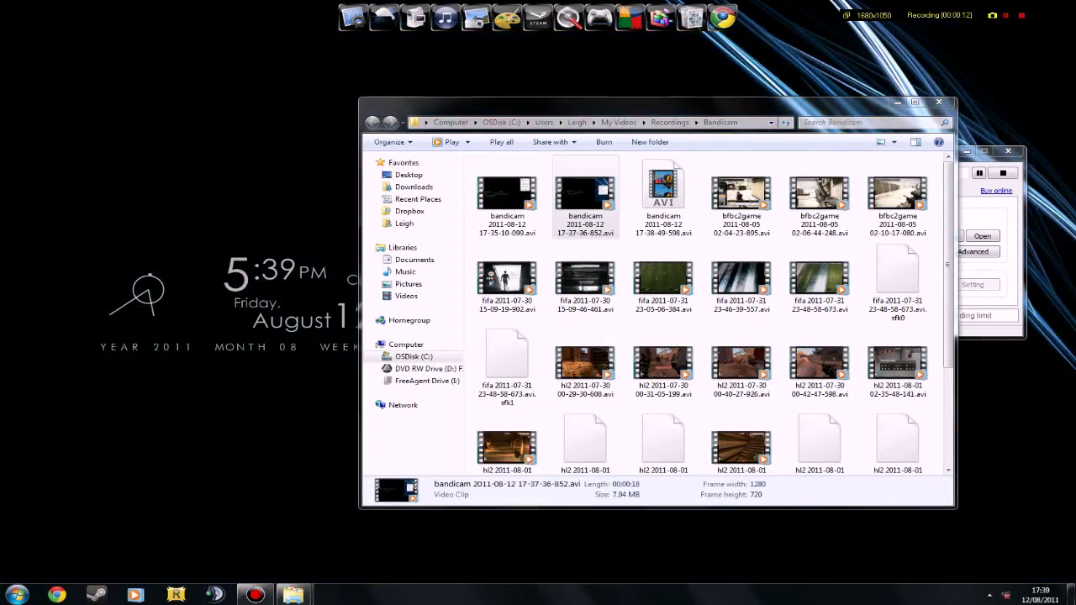
drag(1075, 20, 279, 114)
Step: Search Google for 'easy h264' and grab the Easy h.264 RAR download from Tweevo
click(57, 595)
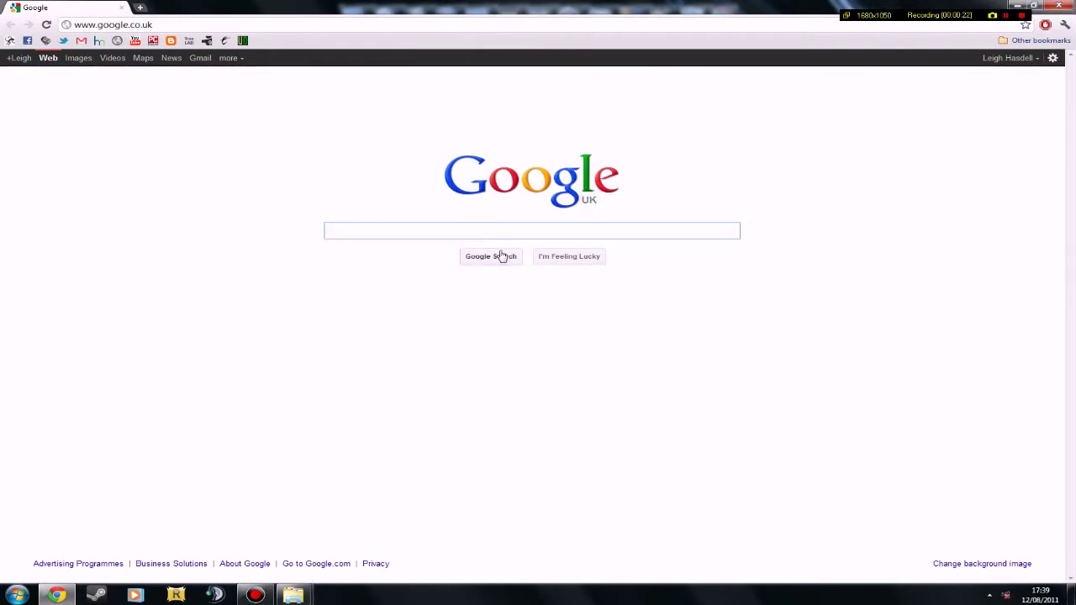
text(Easy)
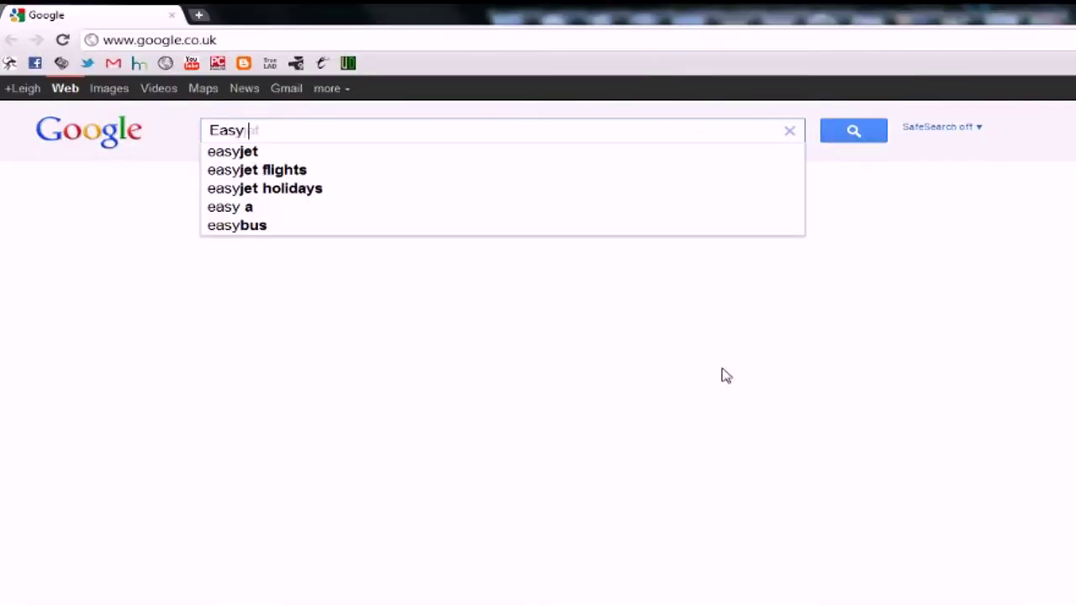
text( h2)
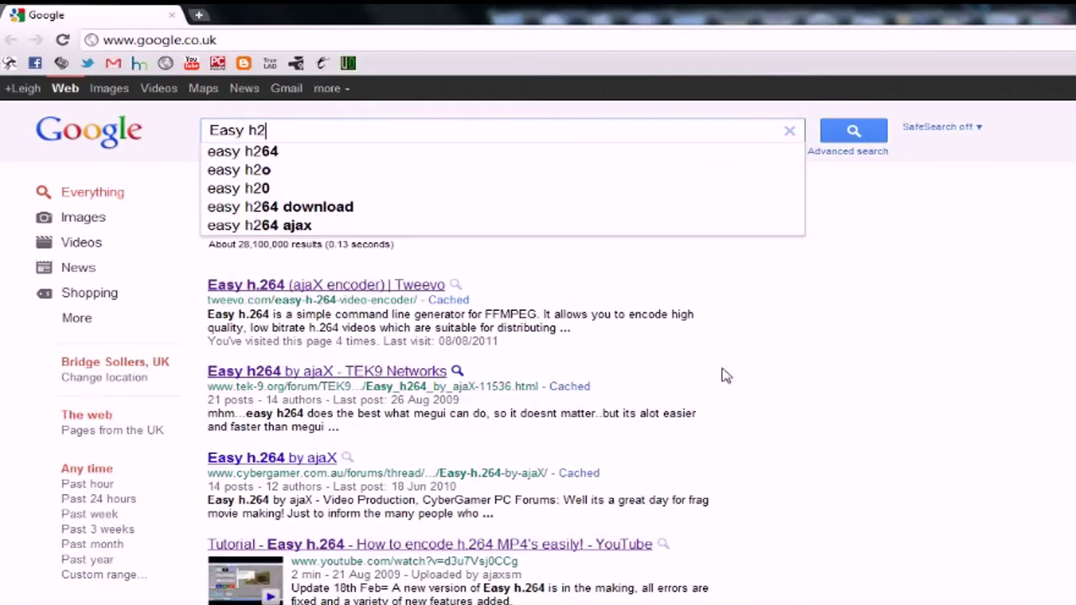
key(Down)
key(Return)
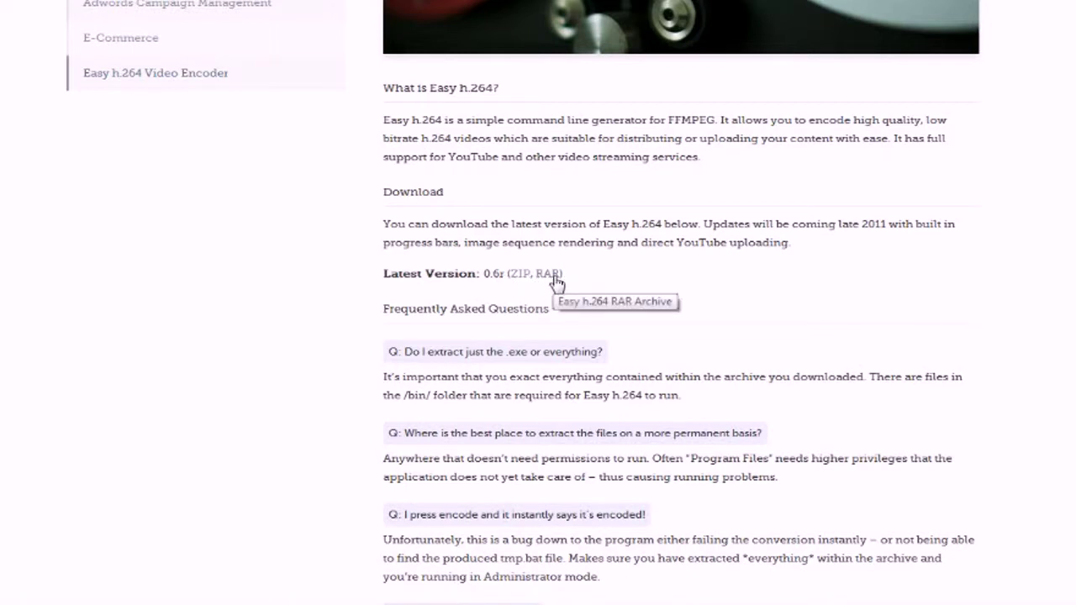
click(557, 277)
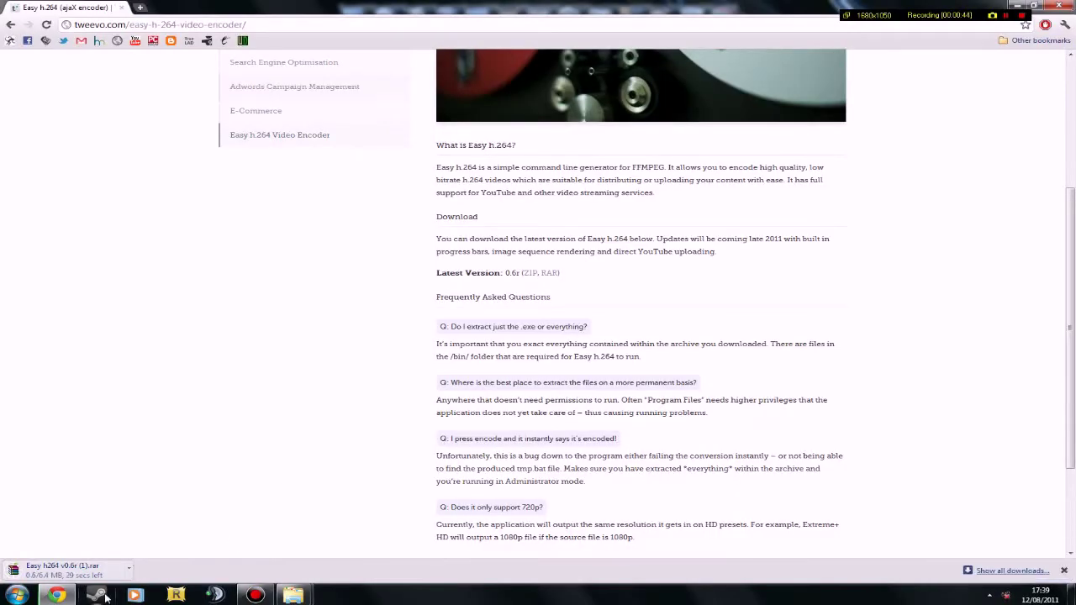
click(57, 595)
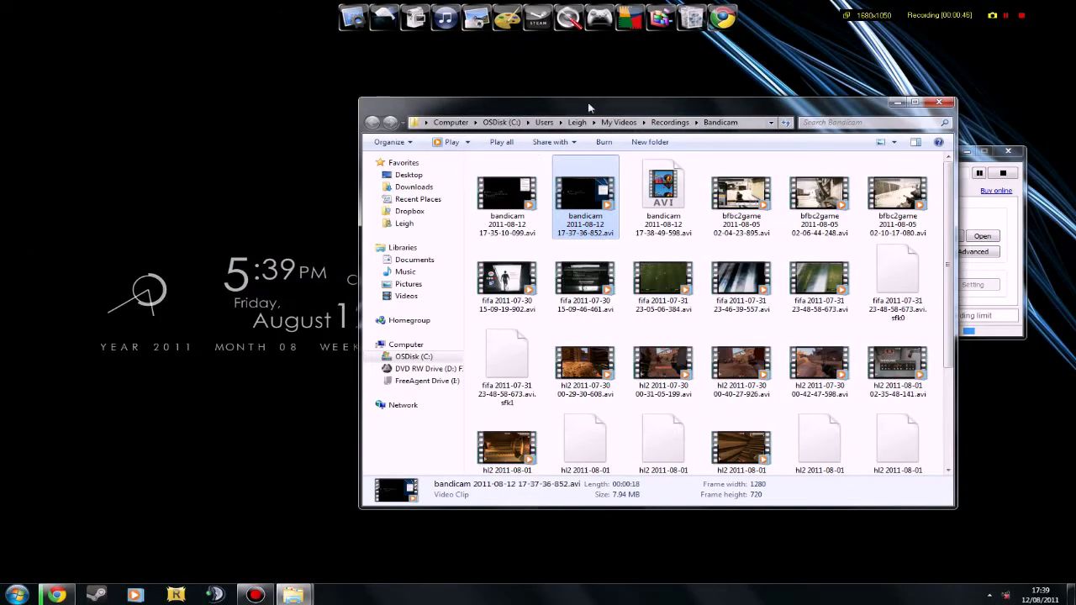
Step: Set the recordings folder aside and launch Vegas Pro 10 from the Start menu
drag(568, 111, 376, 108)
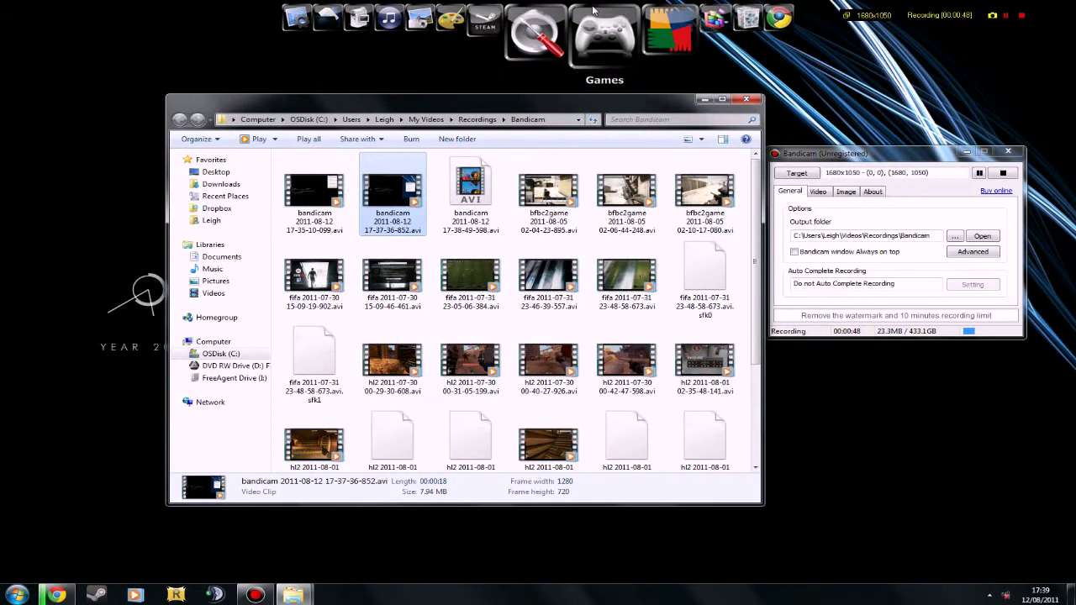
click(292, 596)
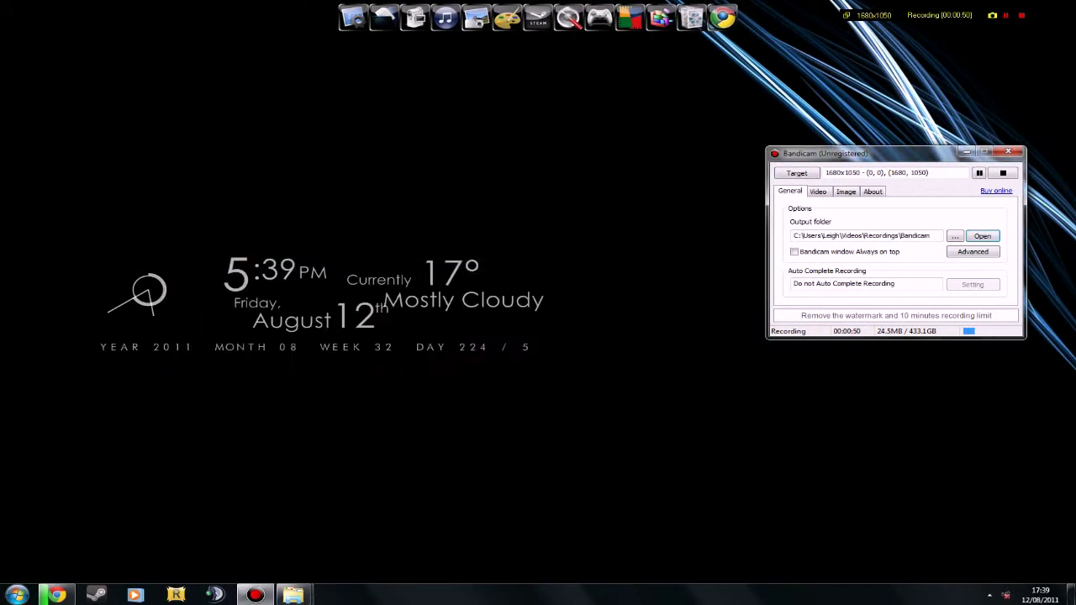
click(16, 595)
click(106, 132)
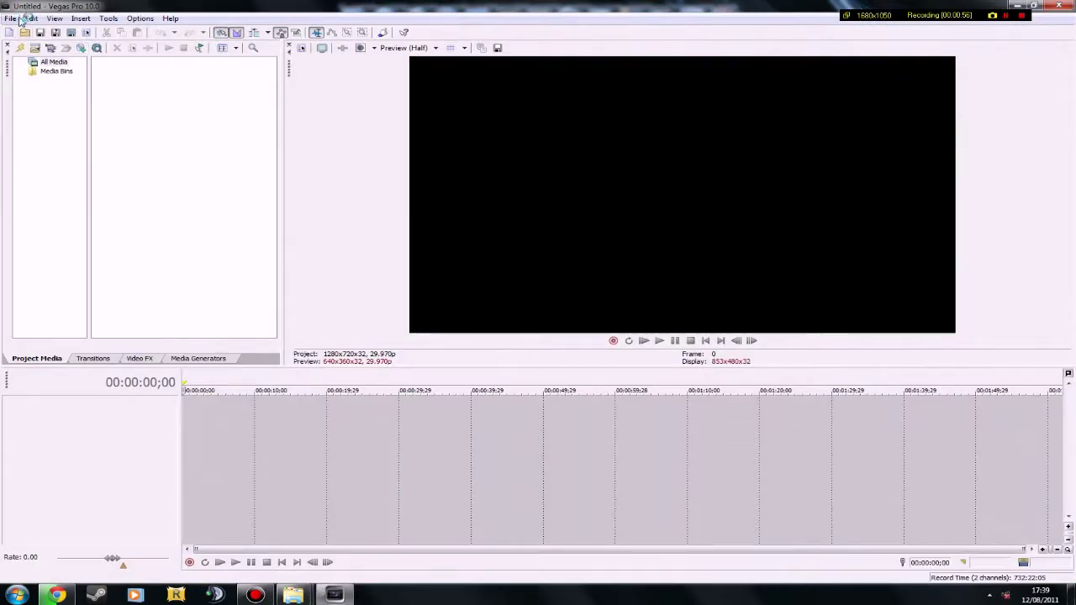
Step: Create a new project with the HDV 720-30p template, 29.970 fps and Best rendering quality
click(8, 16)
click(10, 31)
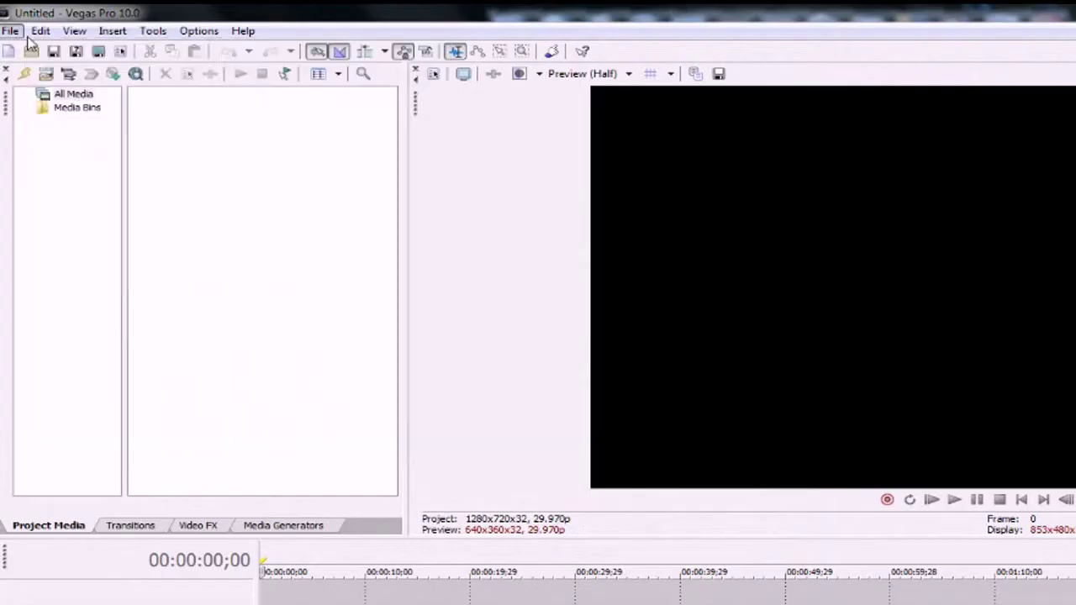
click(10, 31)
click(33, 51)
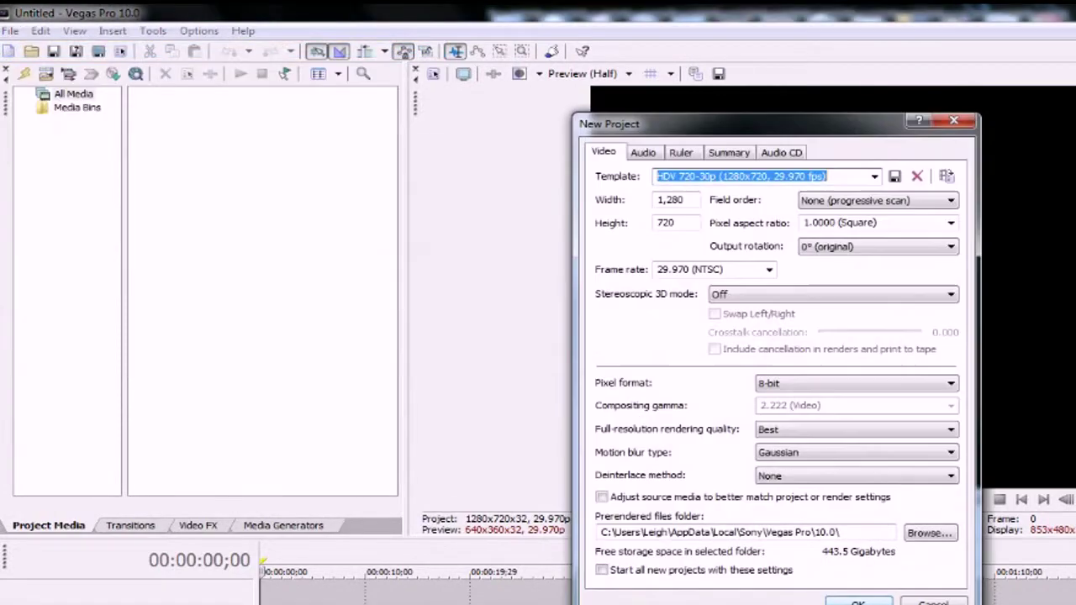
click(873, 178)
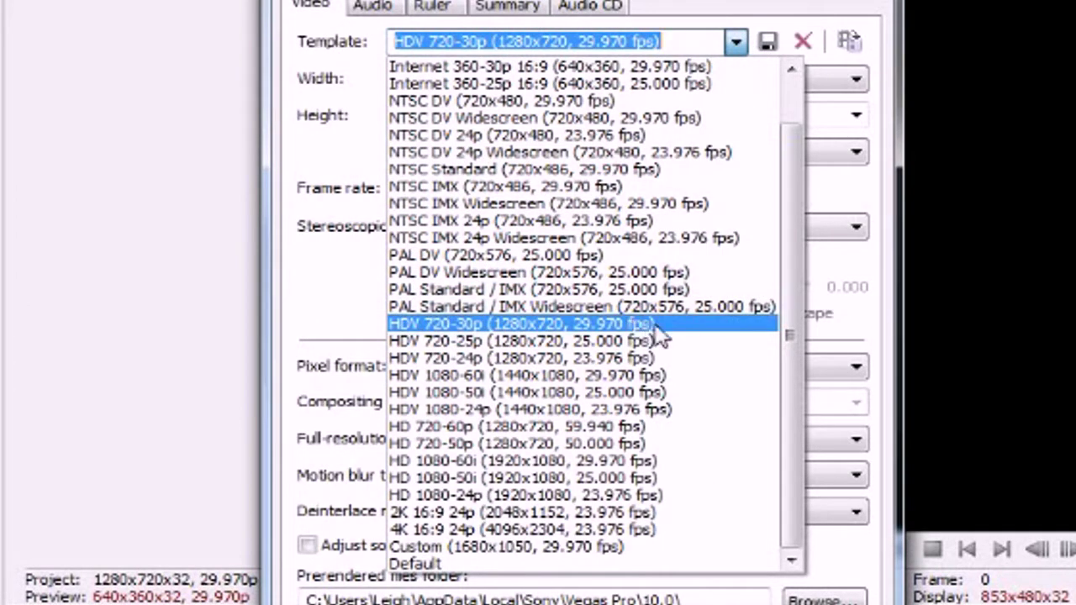
click(752, 325)
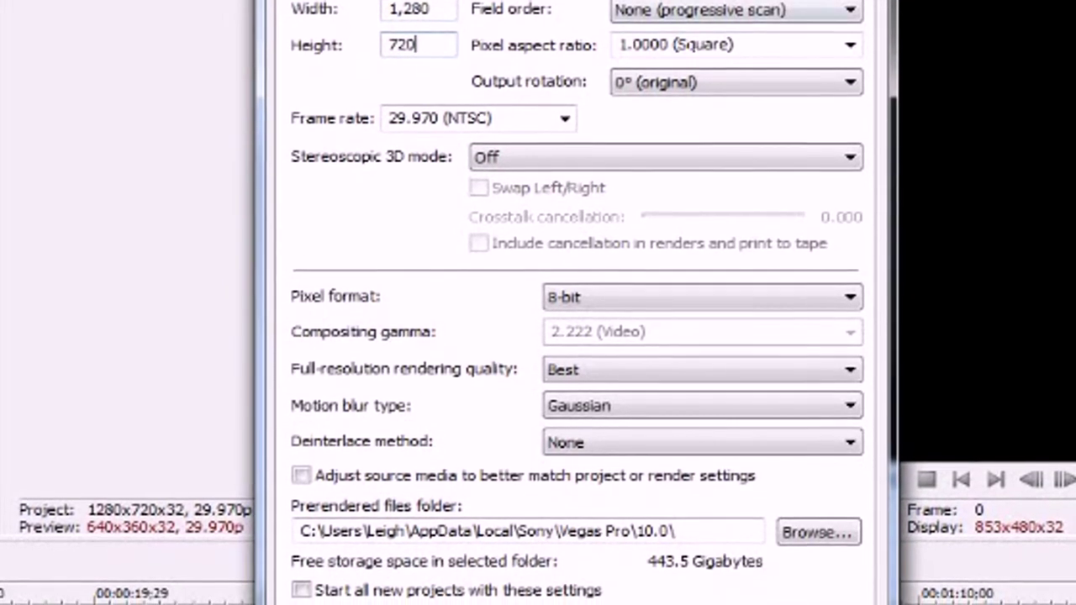
click(566, 103)
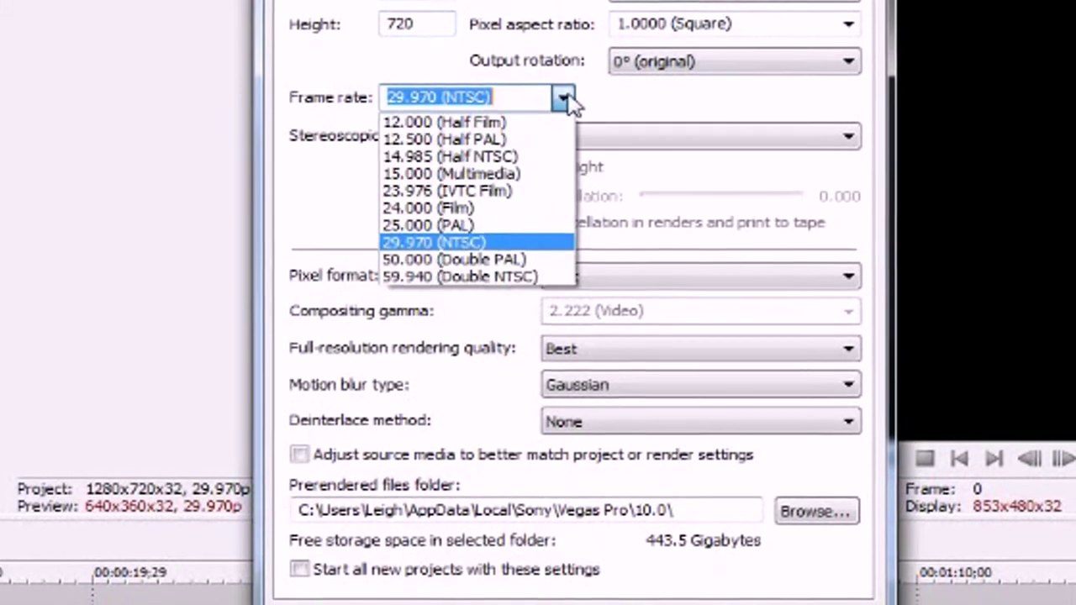
click(636, 290)
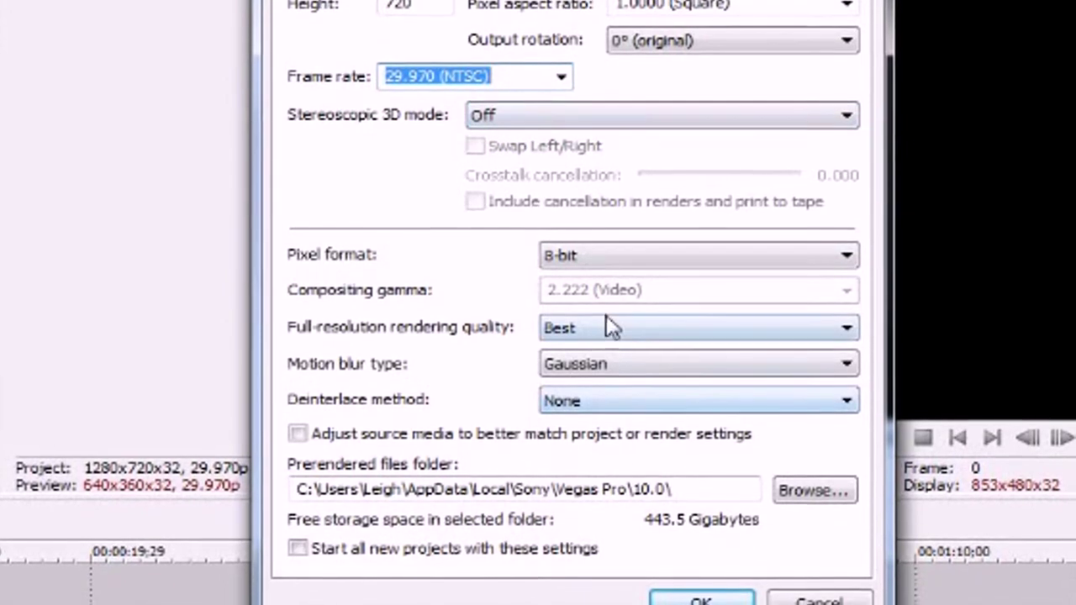
click(627, 333)
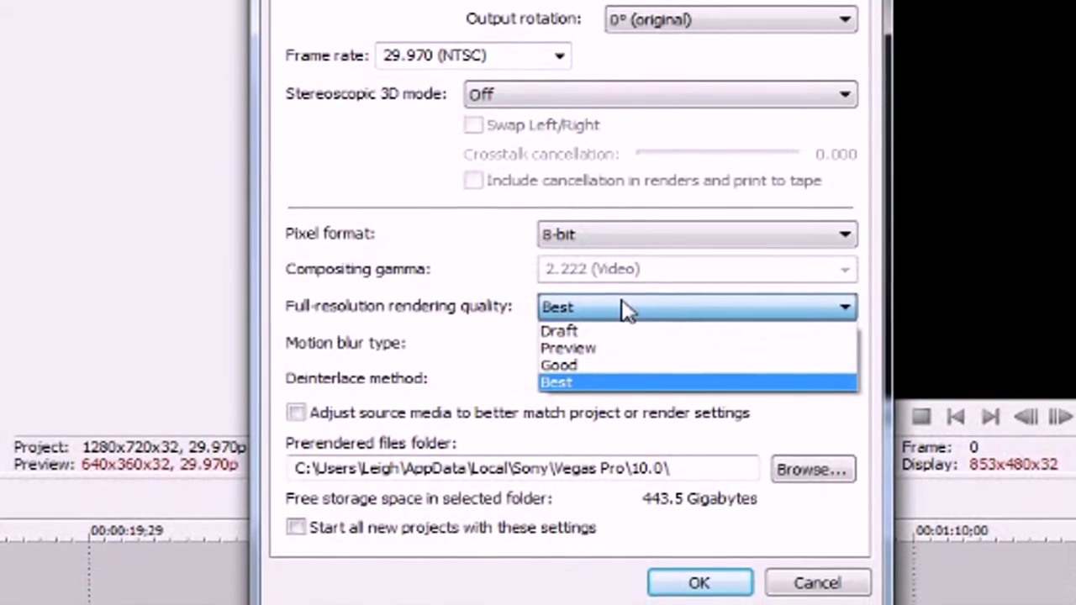
click(631, 311)
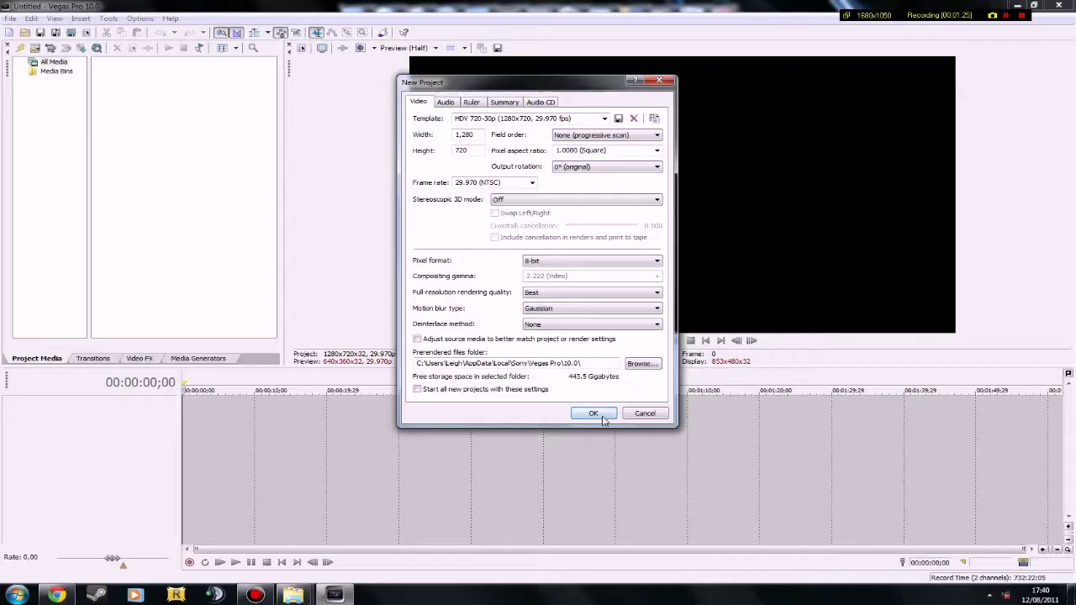
click(707, 563)
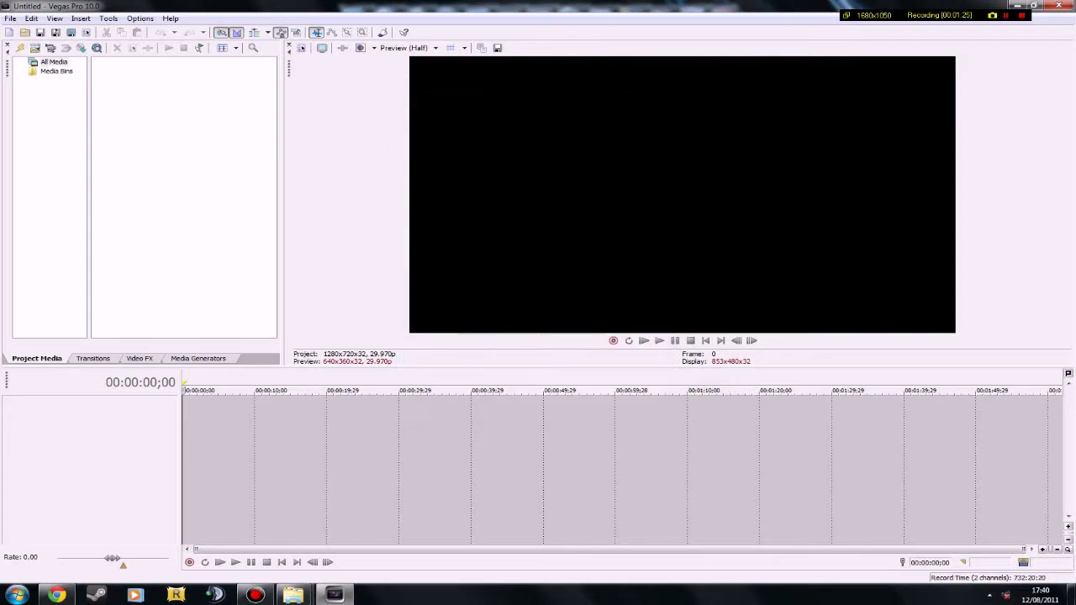
click(11, 19)
mouse_move(49, 130)
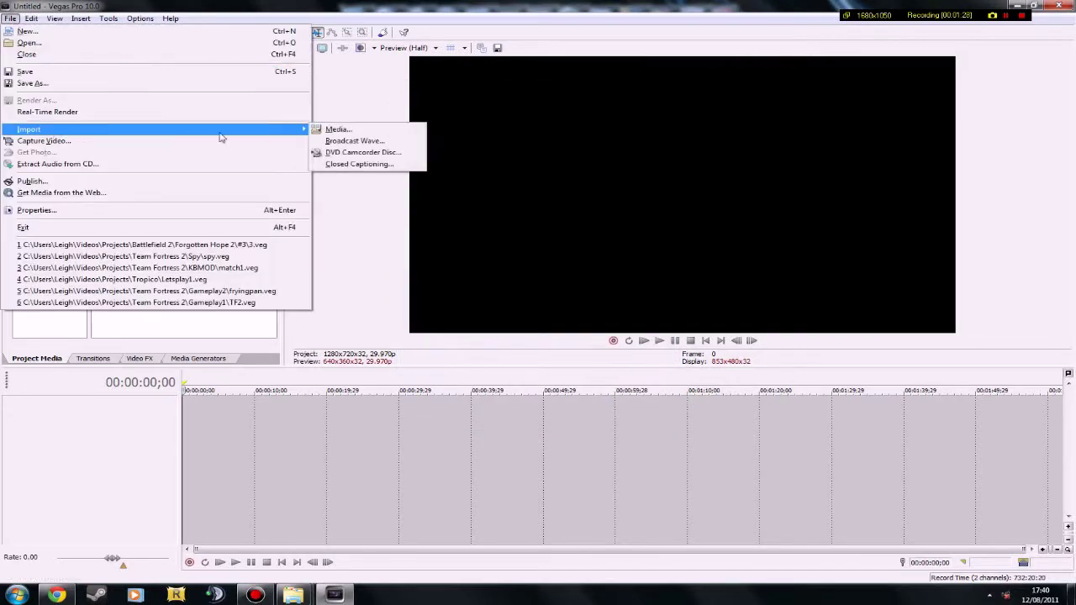
click(348, 135)
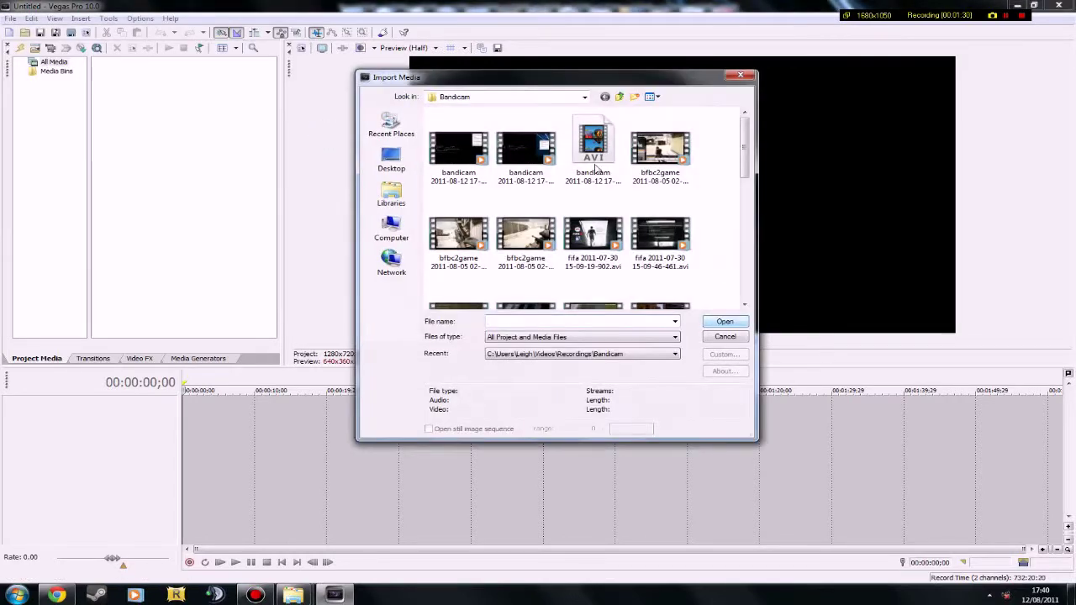
drag(597, 87, 676, 51)
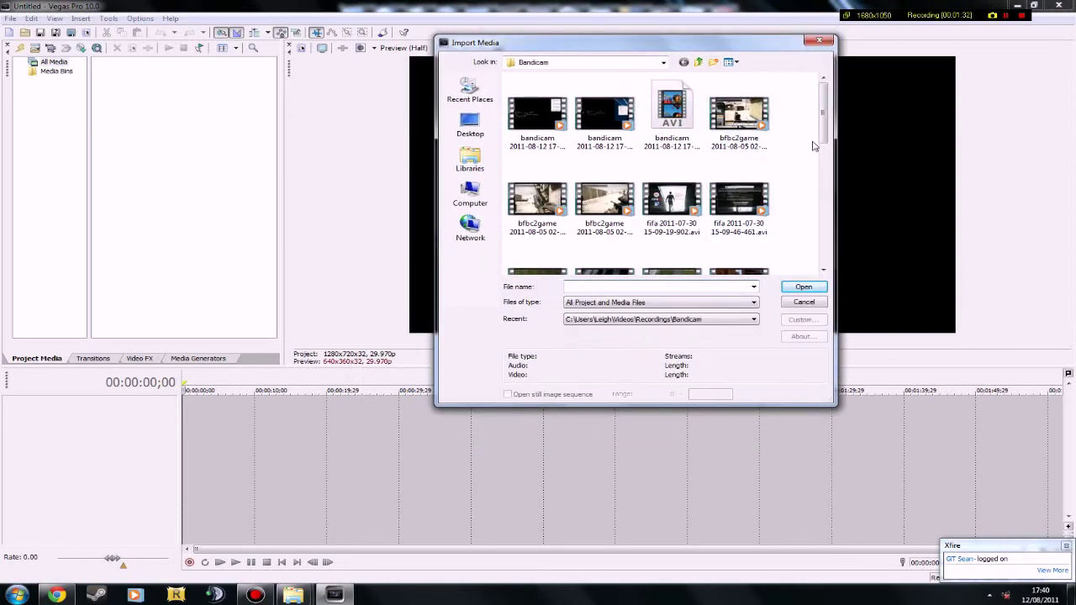
drag(829, 122, 828, 164)
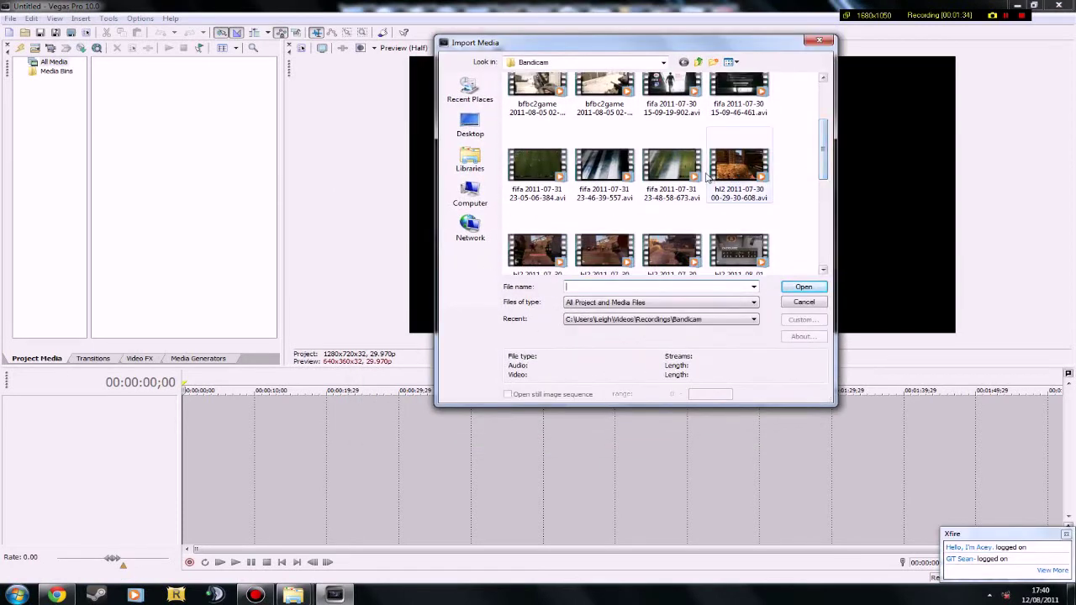
click(672, 168)
click(552, 173)
mouse_move(606, 181)
mouse_down()
mouse_move(608, 210)
mouse_move(383, 423)
mouse_move(611, 178)
mouse_up()
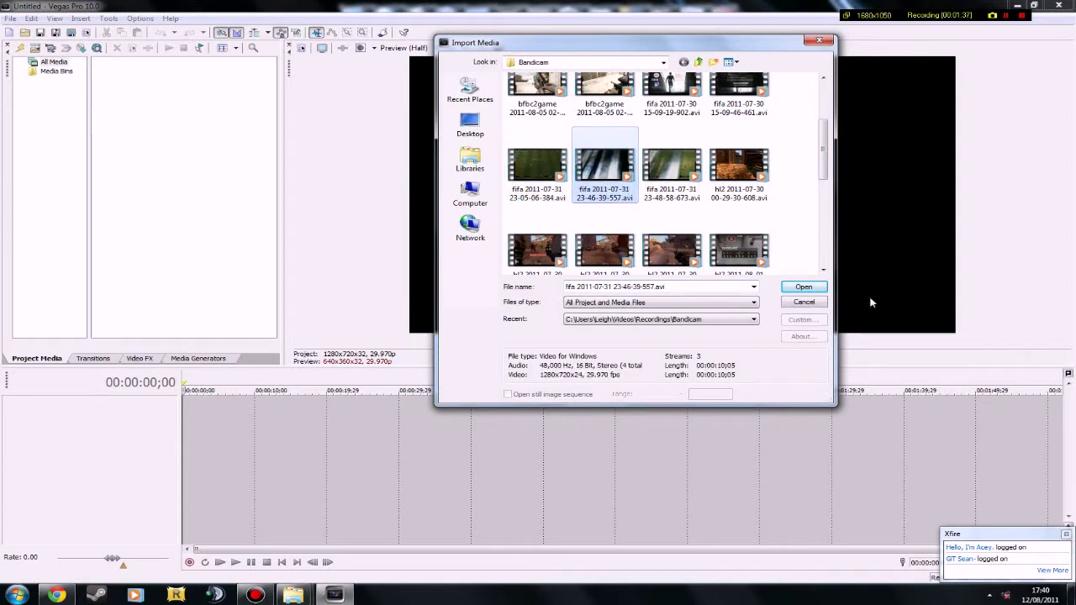
click(804, 288)
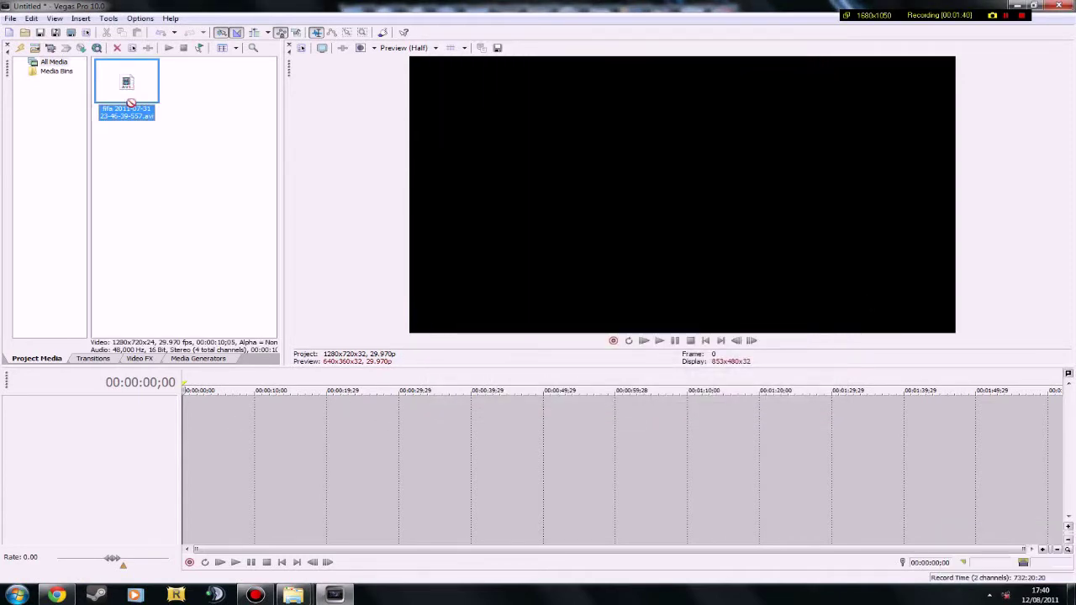
drag(132, 99, 196, 411)
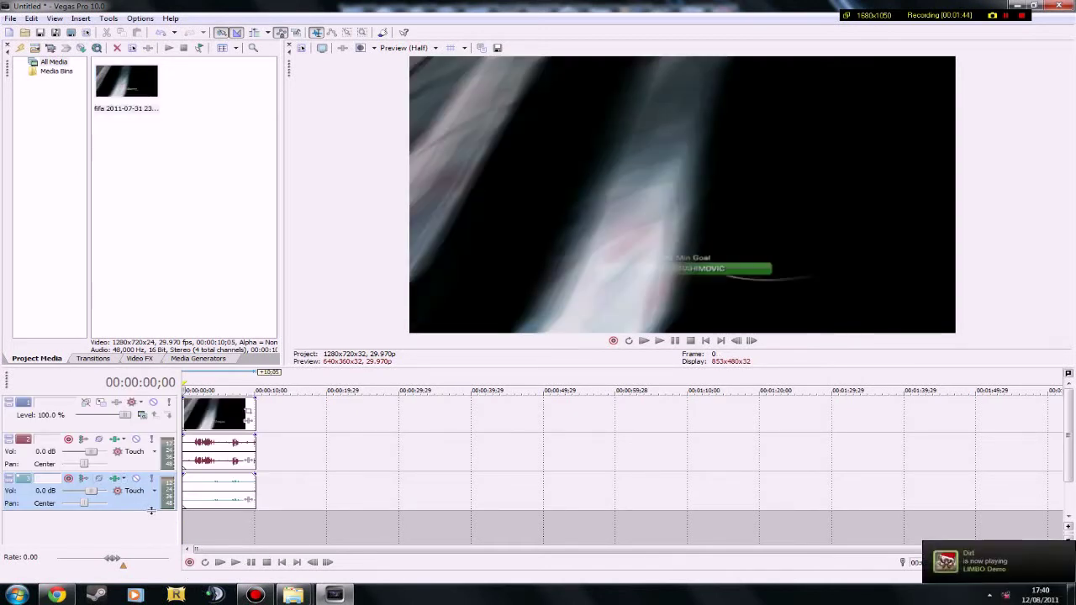
Step: Delete the second audio track and play the clip back to preview it
key(Delete)
click(135, 469)
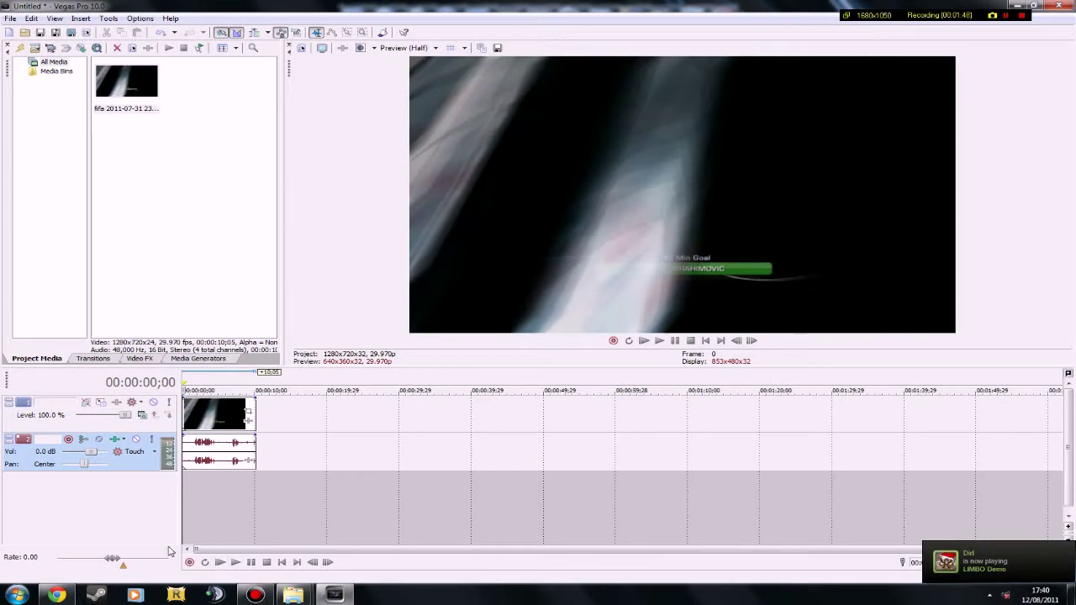
key(space)
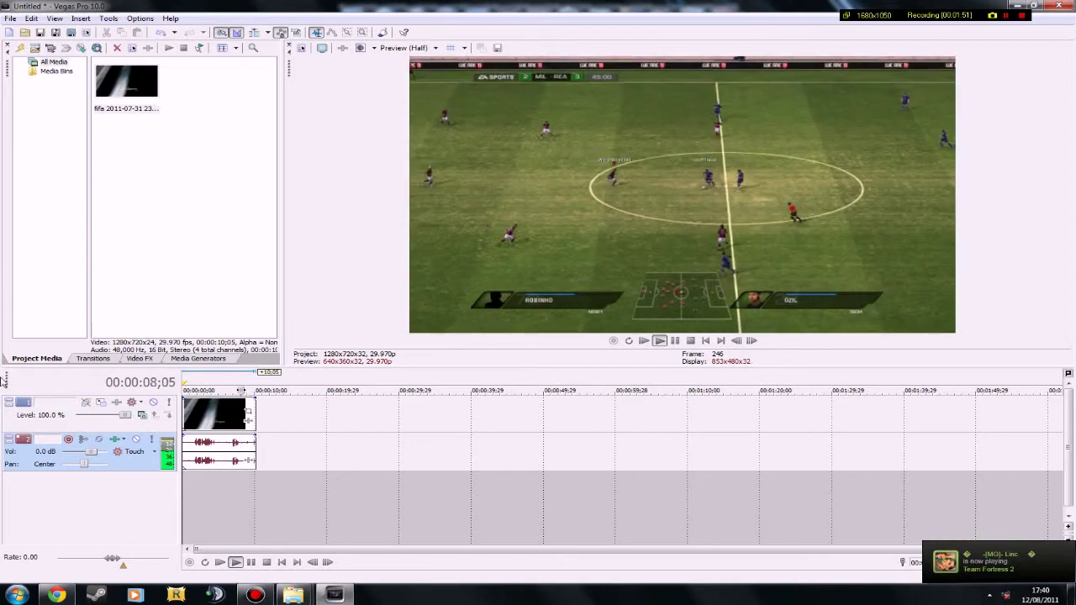
key(Return)
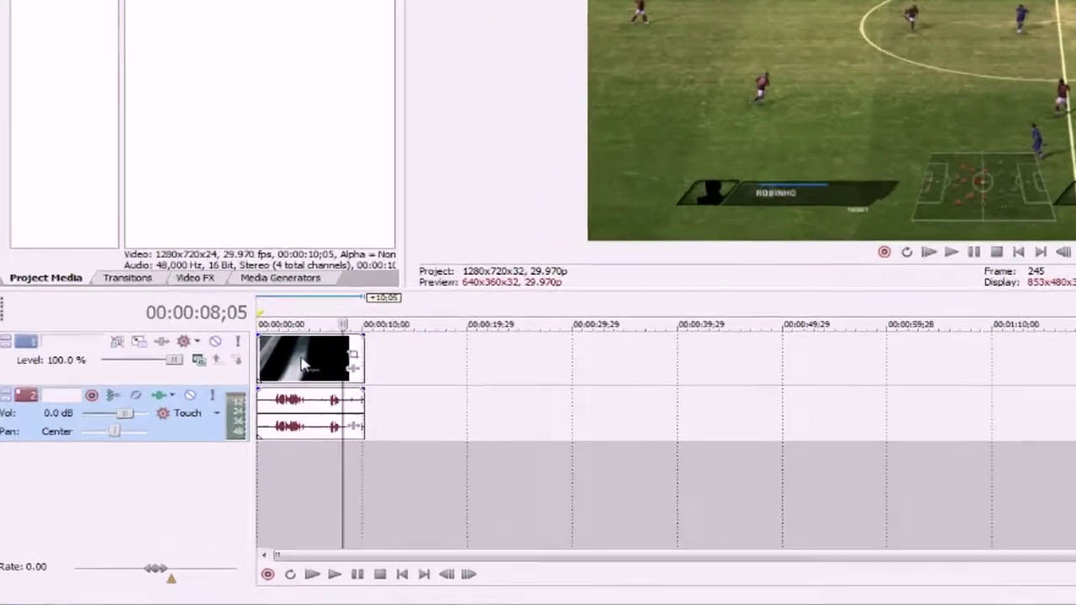
right_click(303, 363)
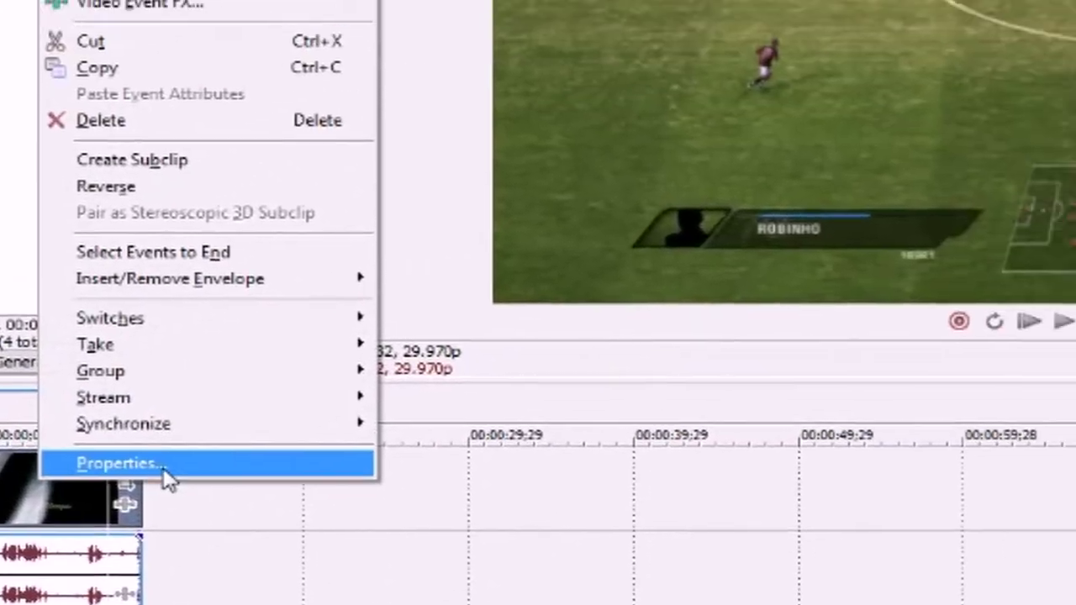
Step: Turn on Disable resample in the fifa clip's event properties
click(376, 350)
click(461, 199)
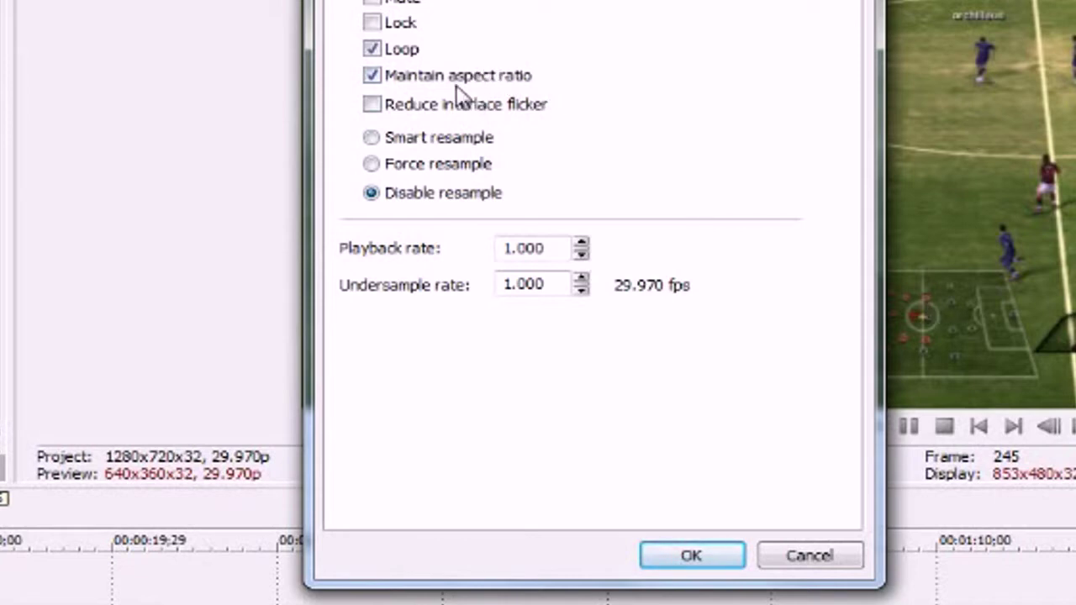
click(688, 564)
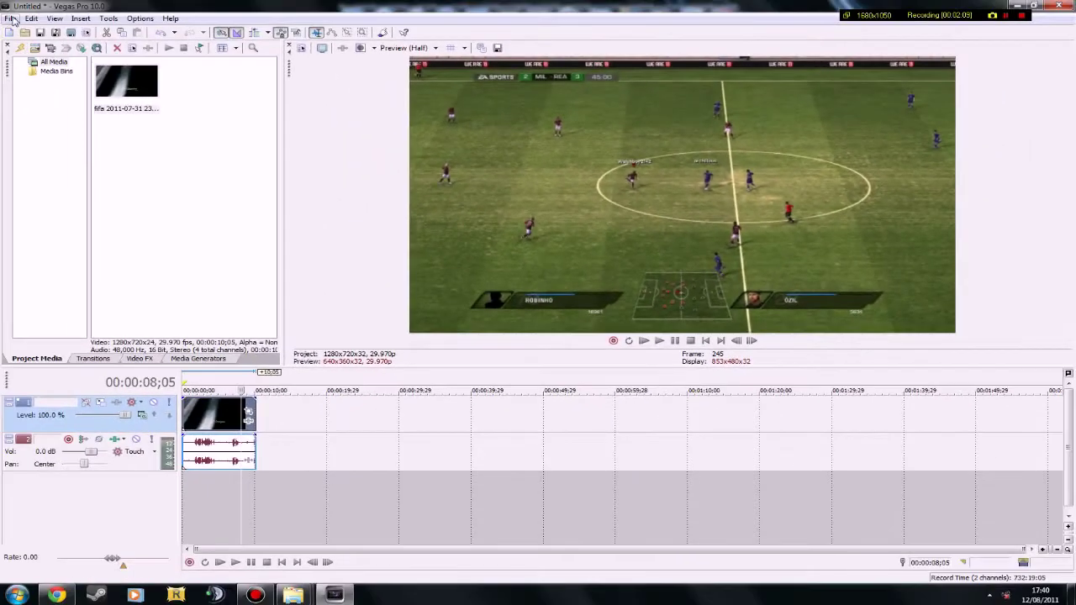
click(11, 19)
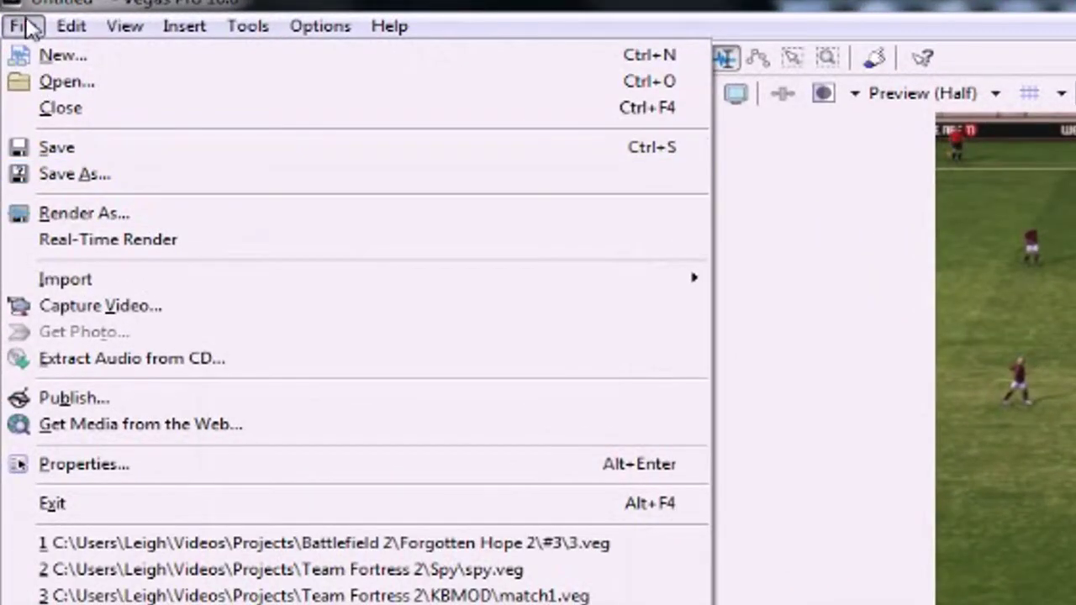
Step: Open Render As with Video for Windows (*.avi) output and the uncompressed avi template
click(29, 26)
click(30, 25)
click(36, 25)
click(36, 25)
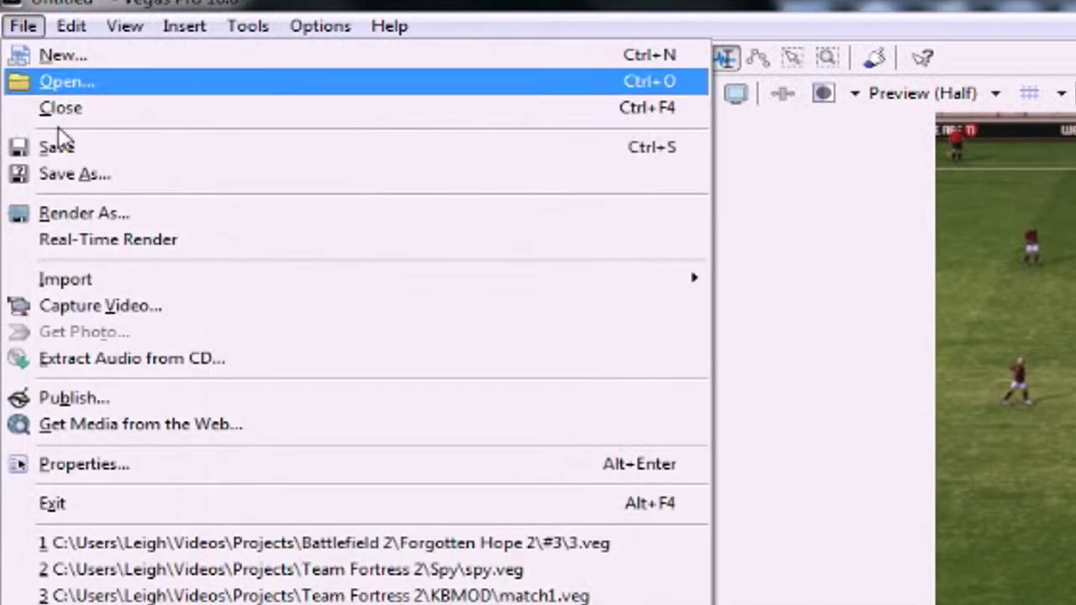
click(103, 211)
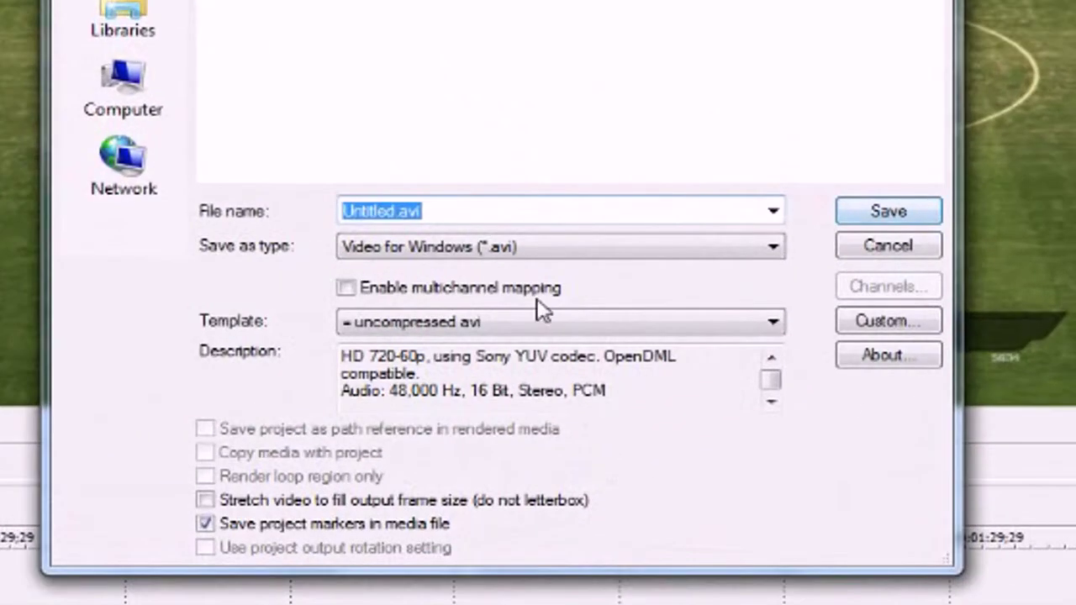
click(510, 321)
click(510, 320)
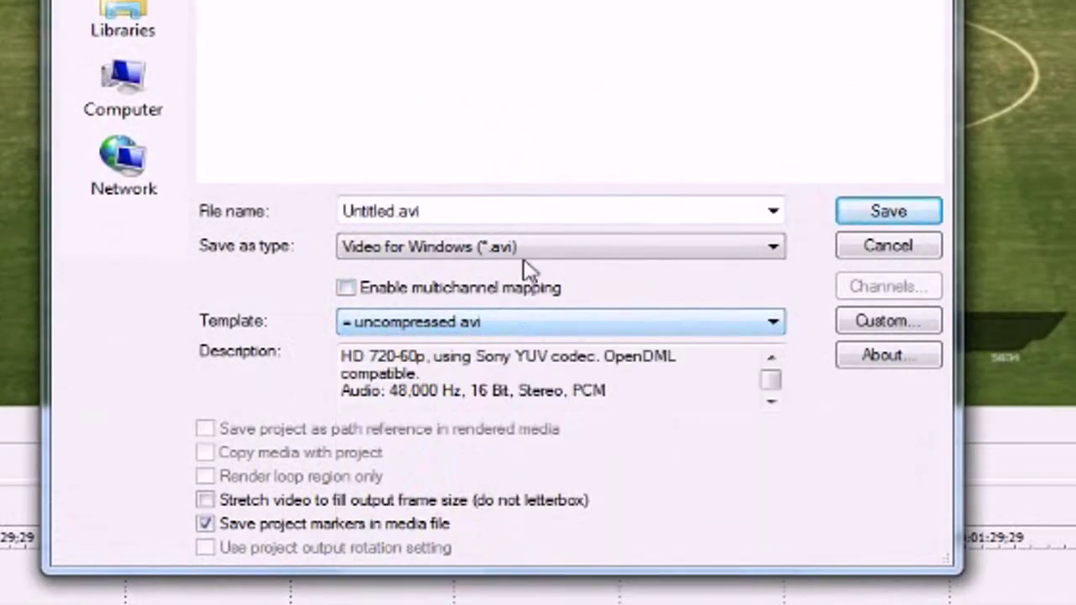
click(542, 247)
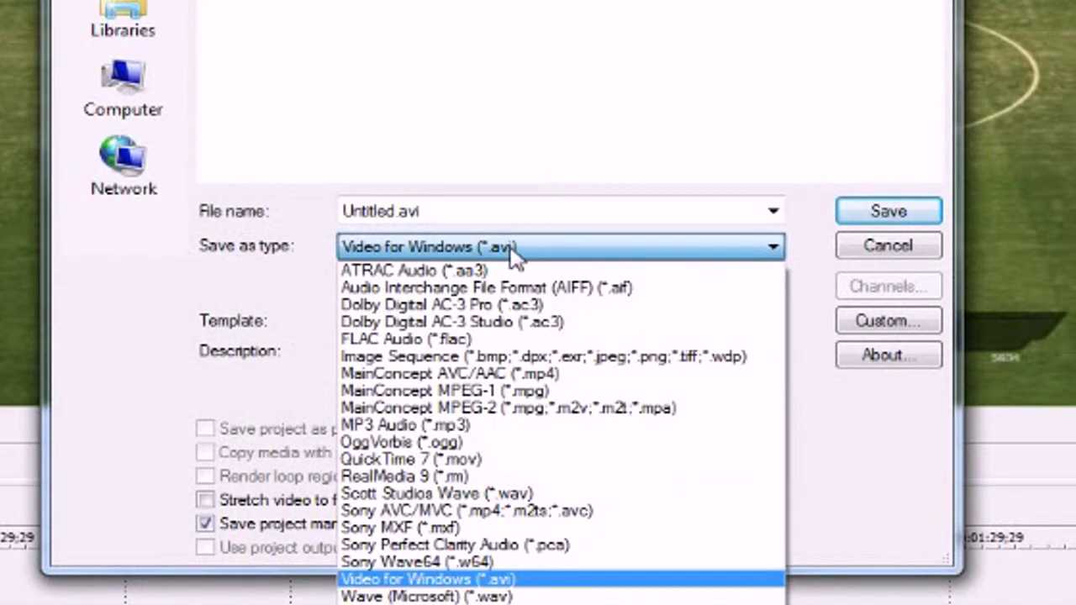
click(435, 581)
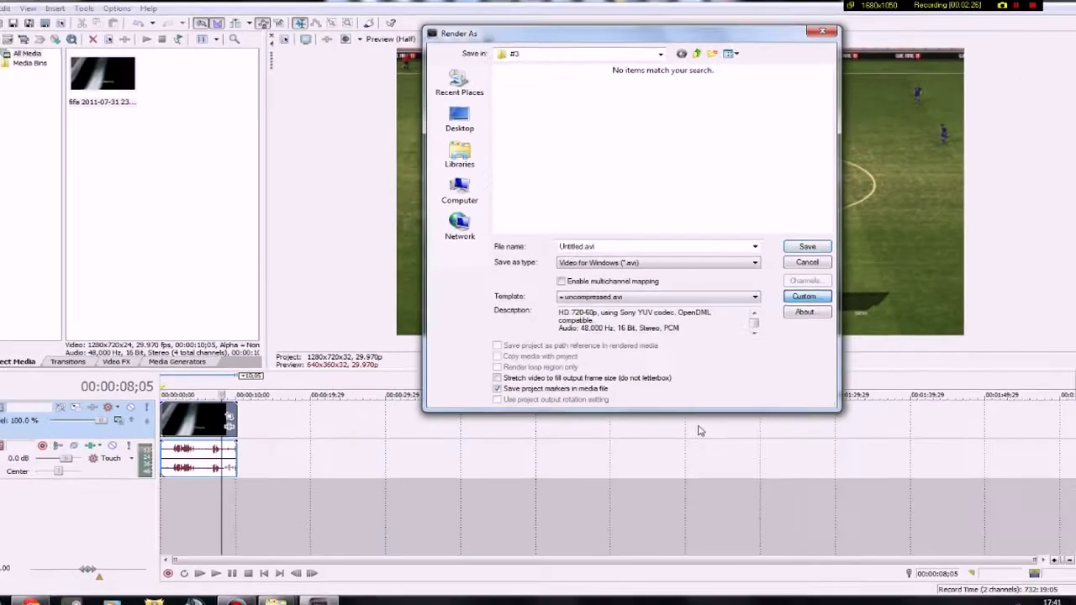
Step: In custom render settings keep HDV 720 uncompressed video and set audio to 44,100 Hz
click(890, 327)
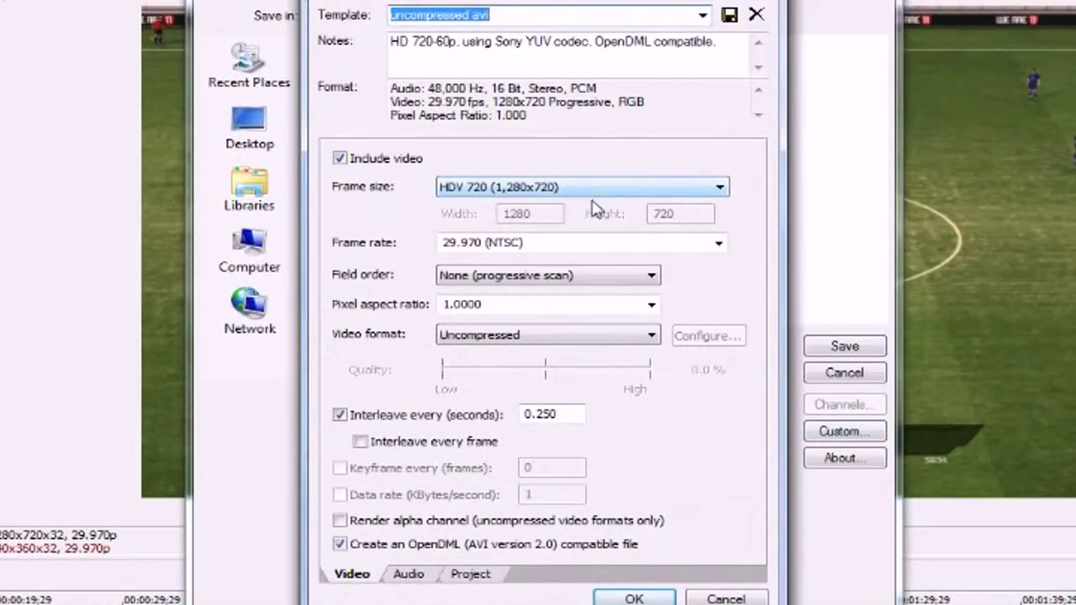
click(589, 193)
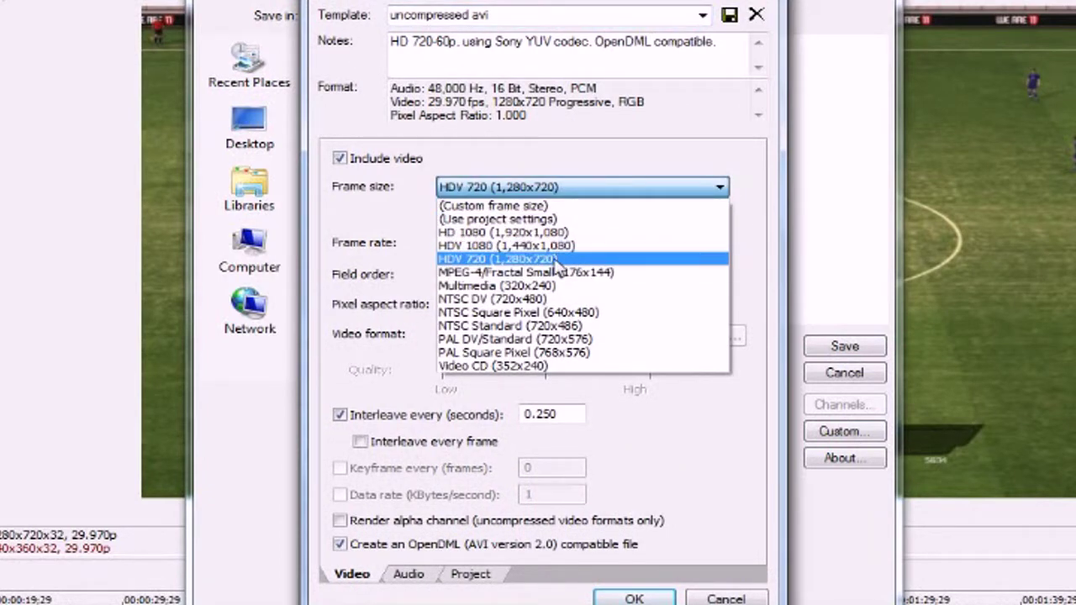
click(558, 261)
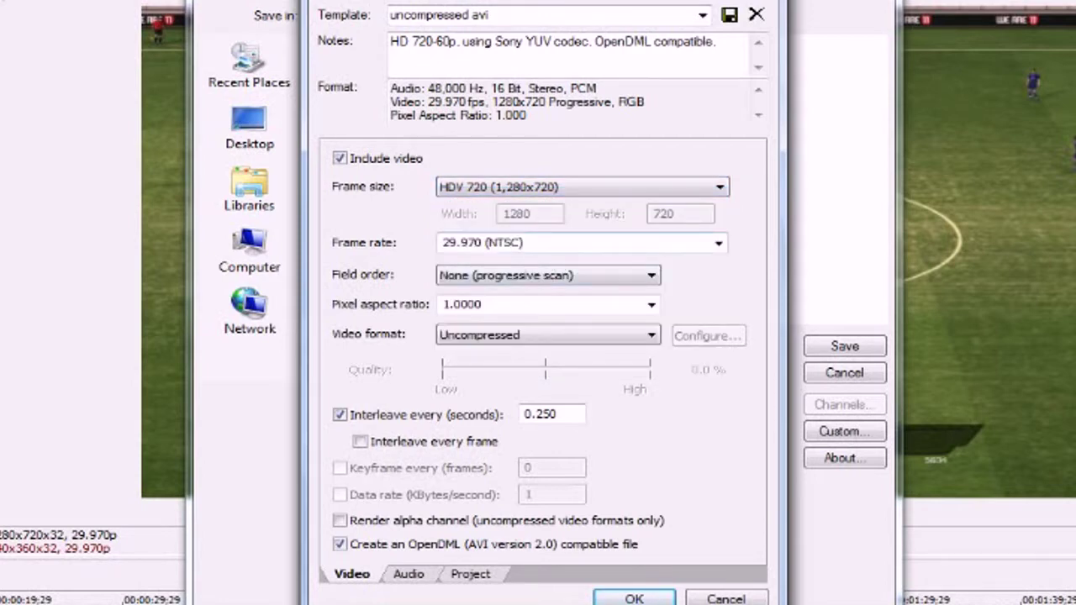
click(637, 337)
click(636, 337)
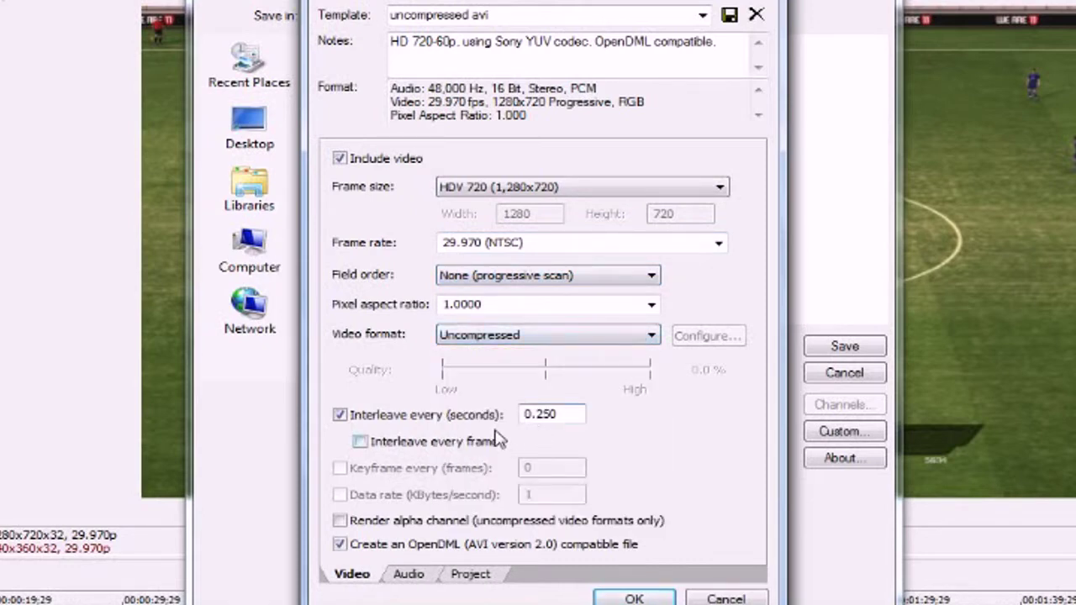
click(412, 575)
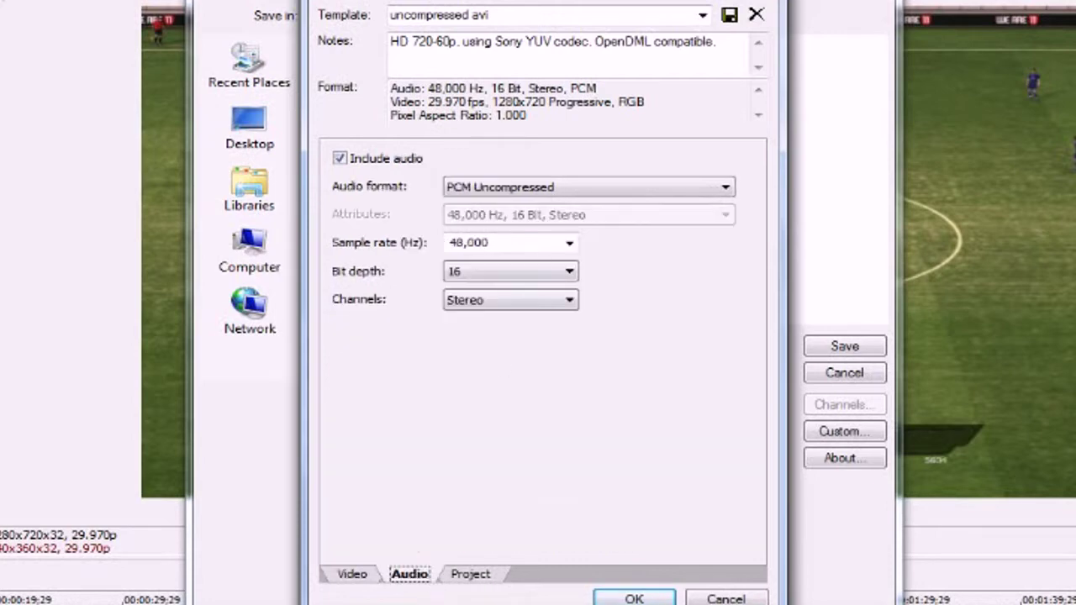
click(569, 245)
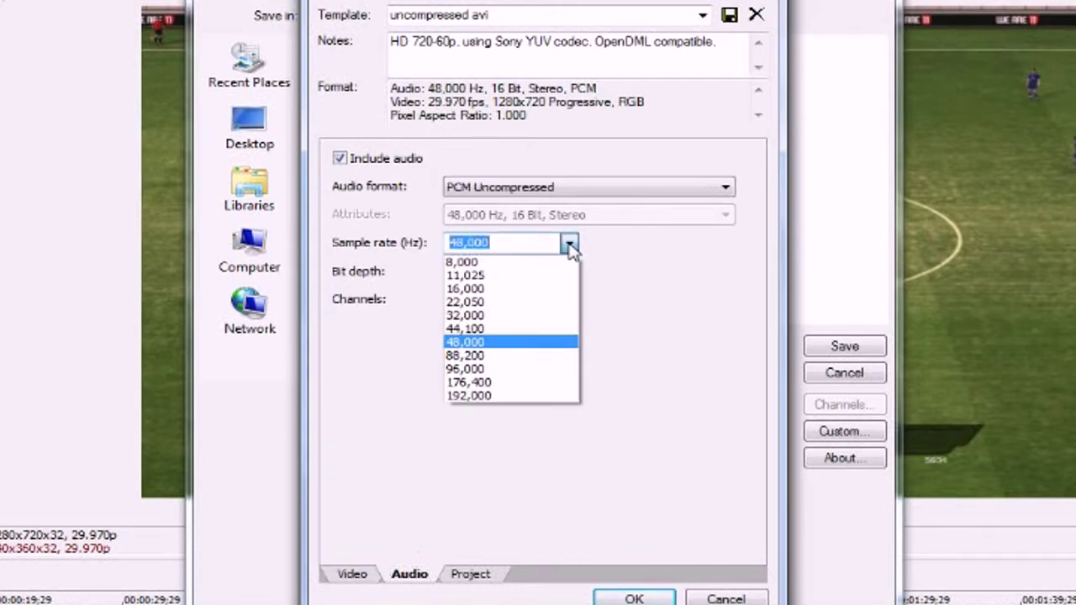
click(497, 329)
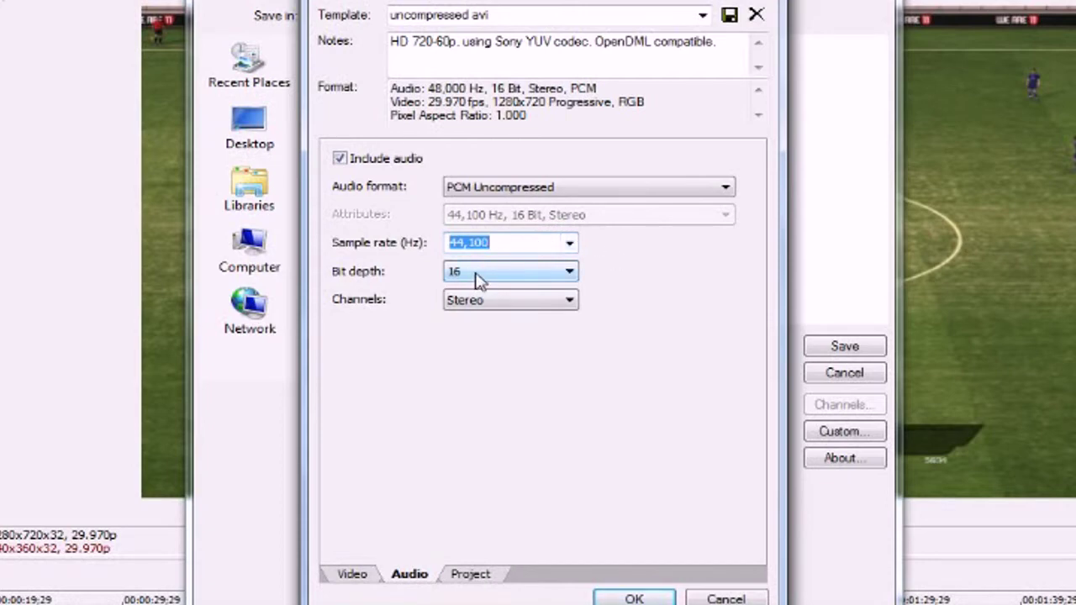
click(638, 595)
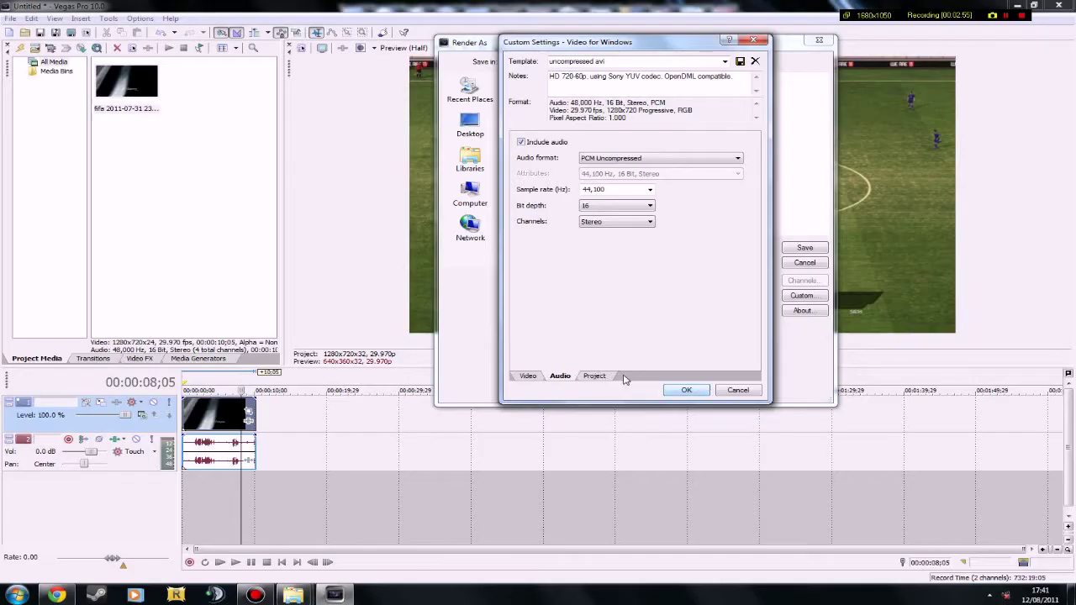
click(485, 574)
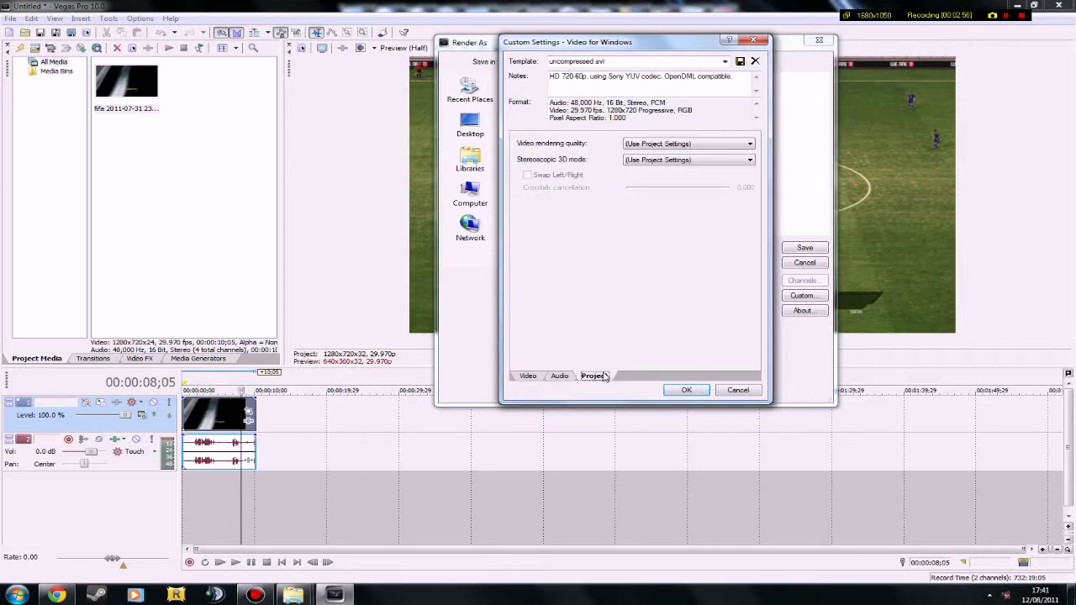
Step: Render the project to the Desktop as fifa.avi, play the result, then close the player
click(679, 390)
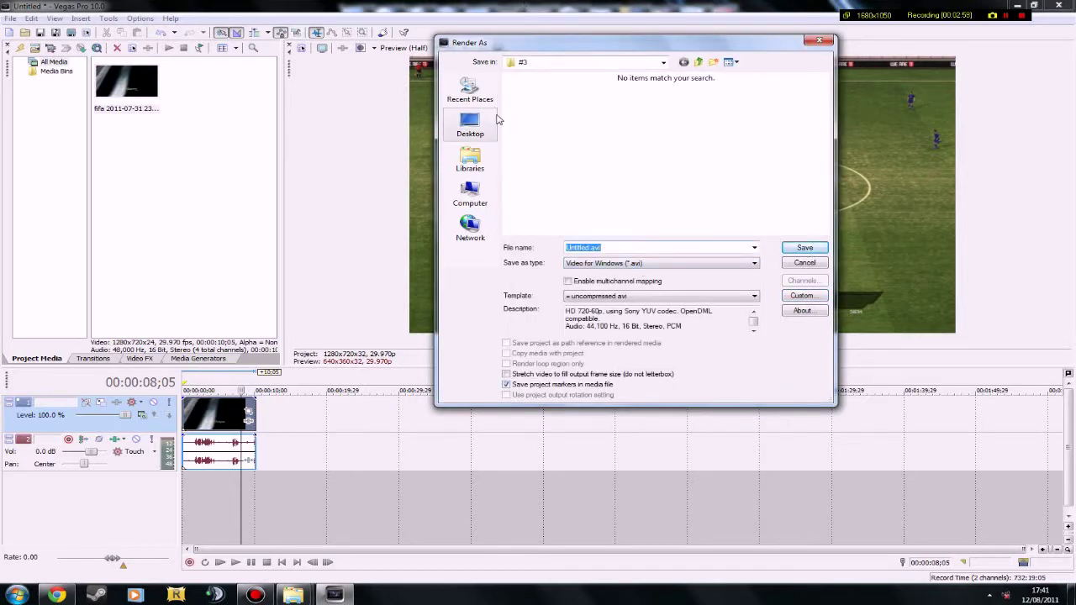
click(486, 125)
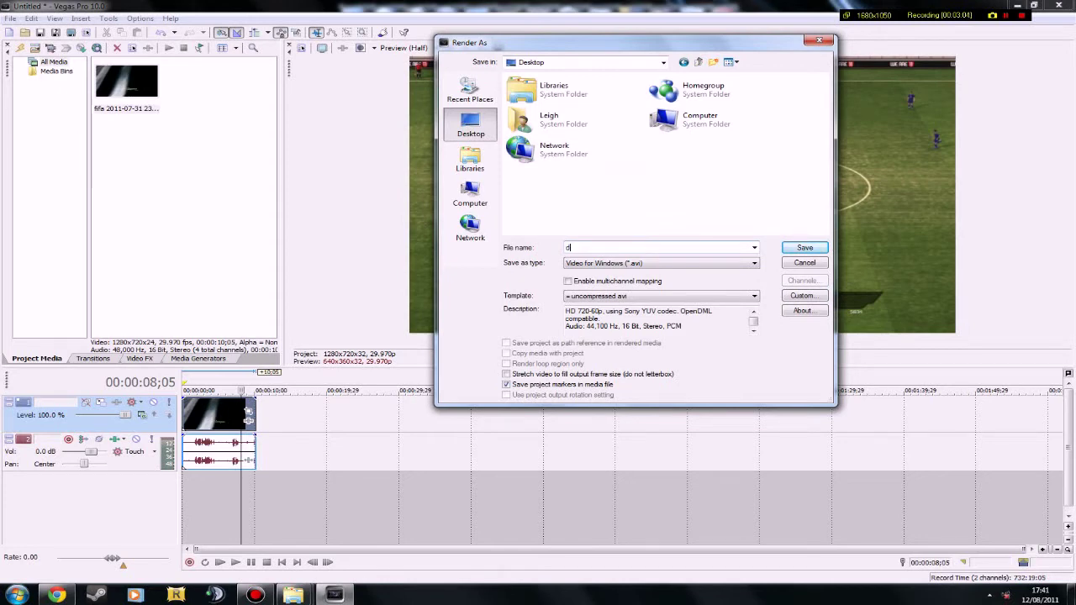
click(806, 249)
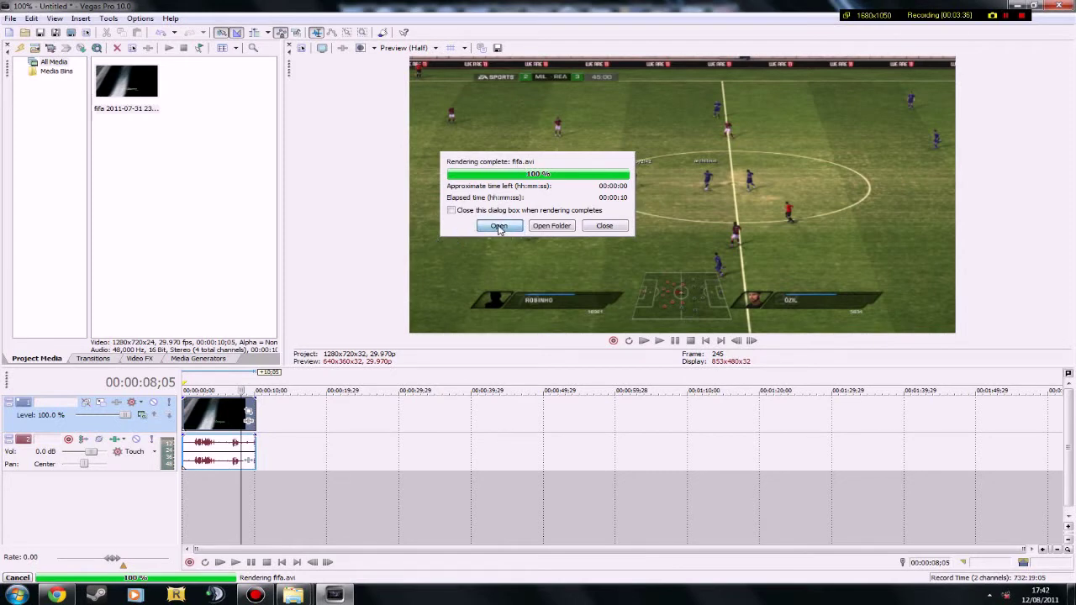
click(499, 226)
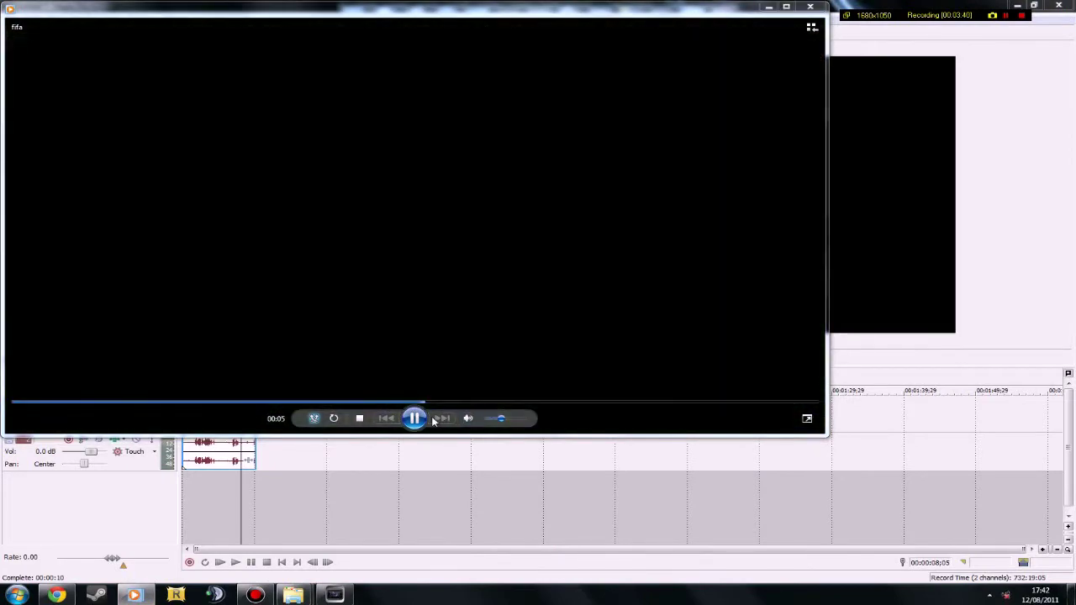
click(810, 6)
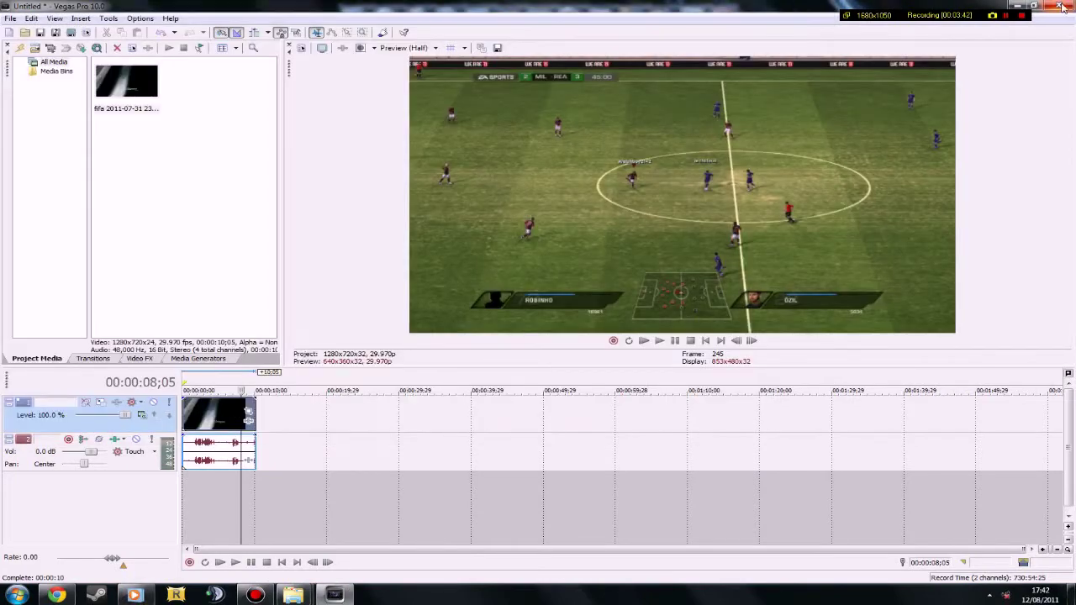
Step: Open the downloaded Easy h264 RAR in WinRAR and dismiss the licence reminder
click(1016, 6)
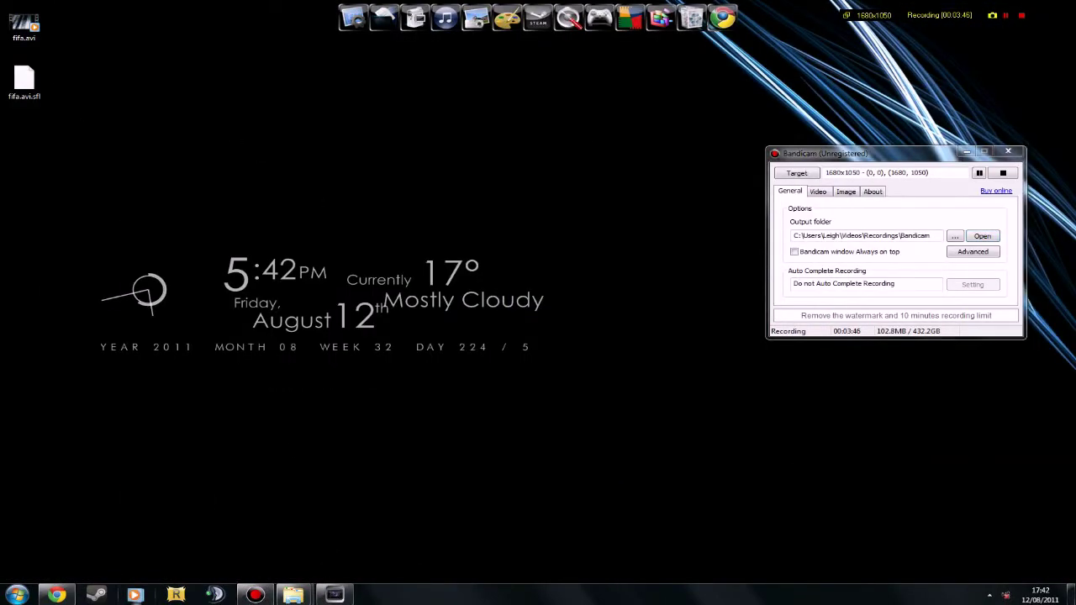
click(56, 594)
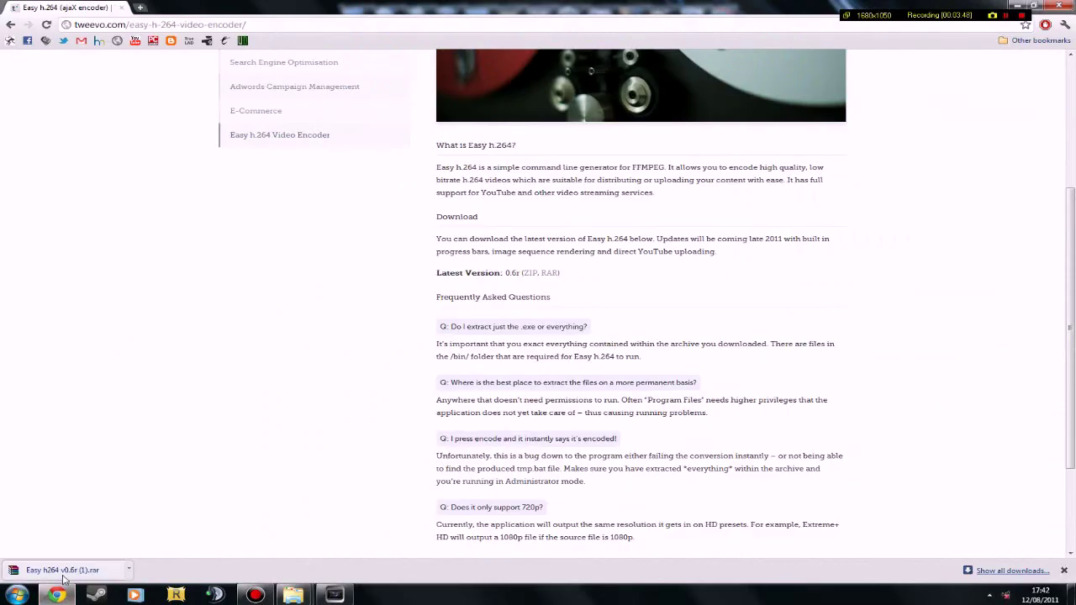
click(63, 579)
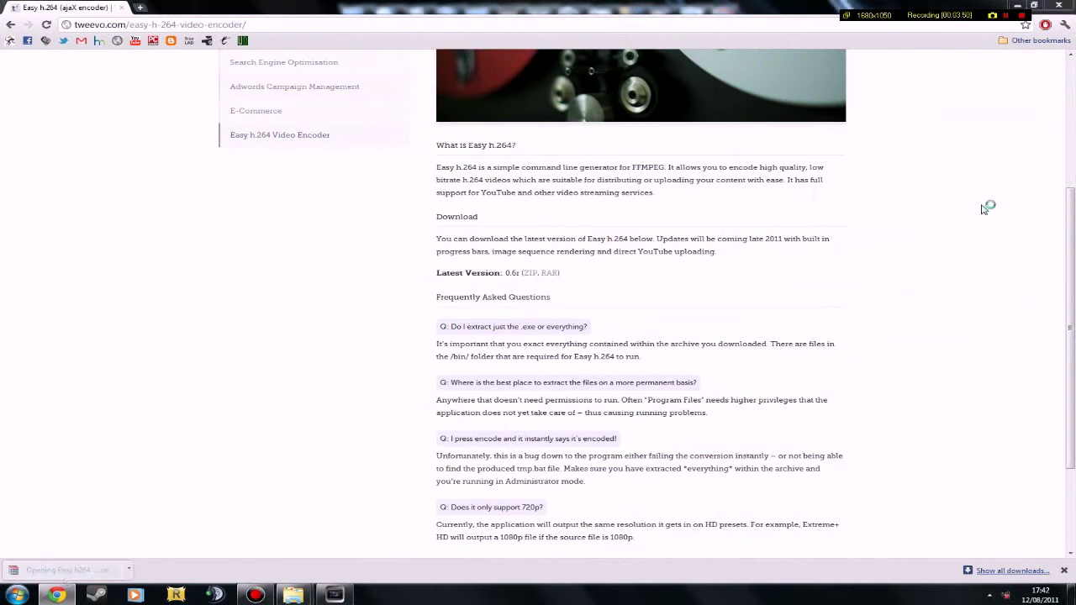
click(1016, 6)
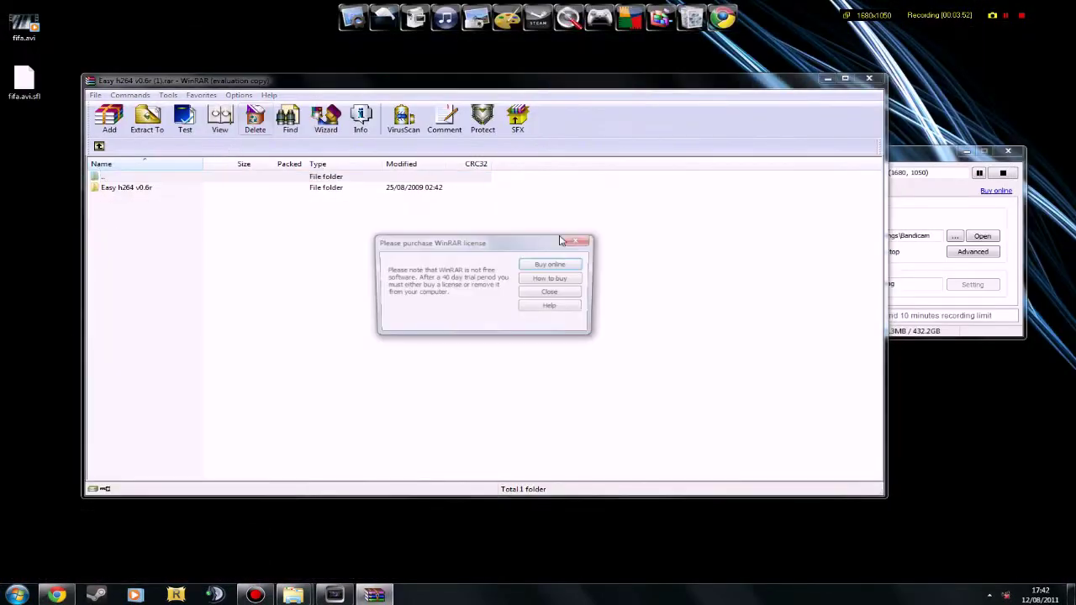
click(551, 293)
drag(332, 82, 633, 92)
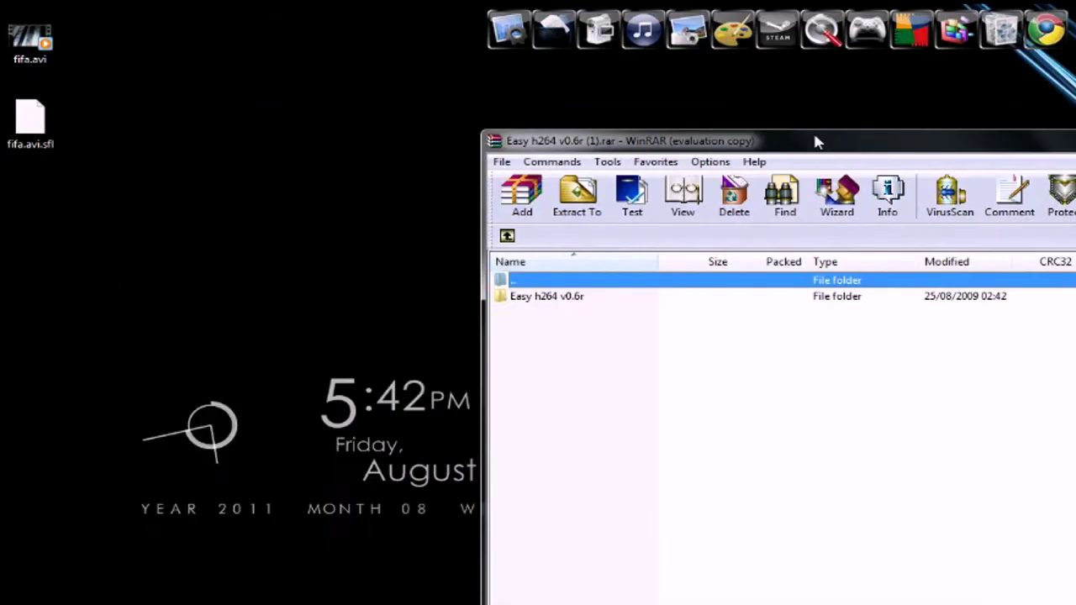
drag(664, 138, 612, 103)
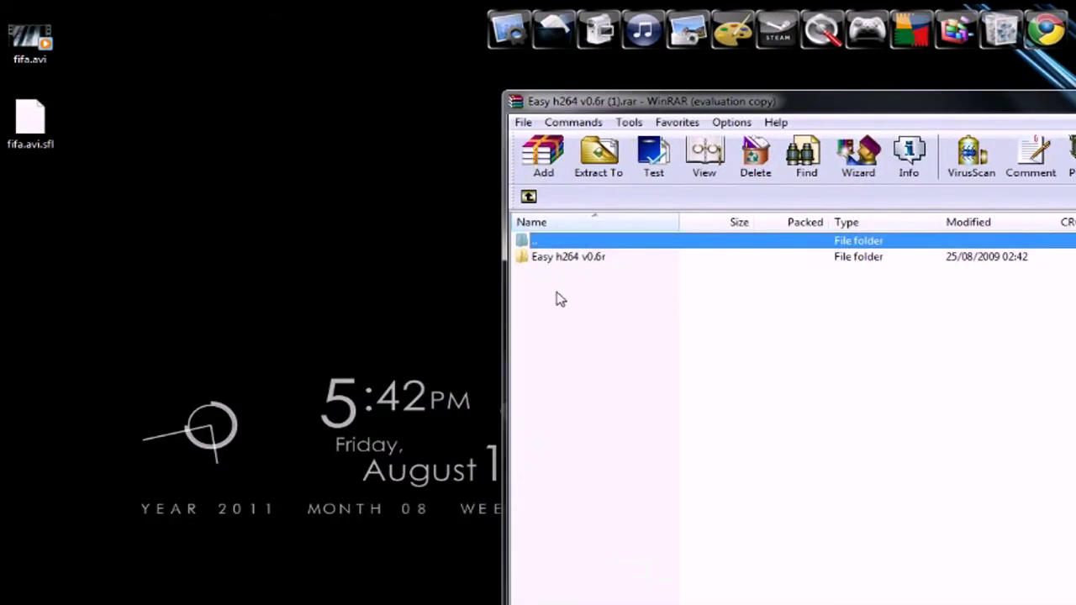
Step: Extract the Easy h264 v0.6r folder to the desktop, close WinRAR, and open the folder
mouse_move(571, 263)
mouse_down()
mouse_move(583, 257)
mouse_move(65, 264)
mouse_move(579, 260)
mouse_up()
double_click(582, 260)
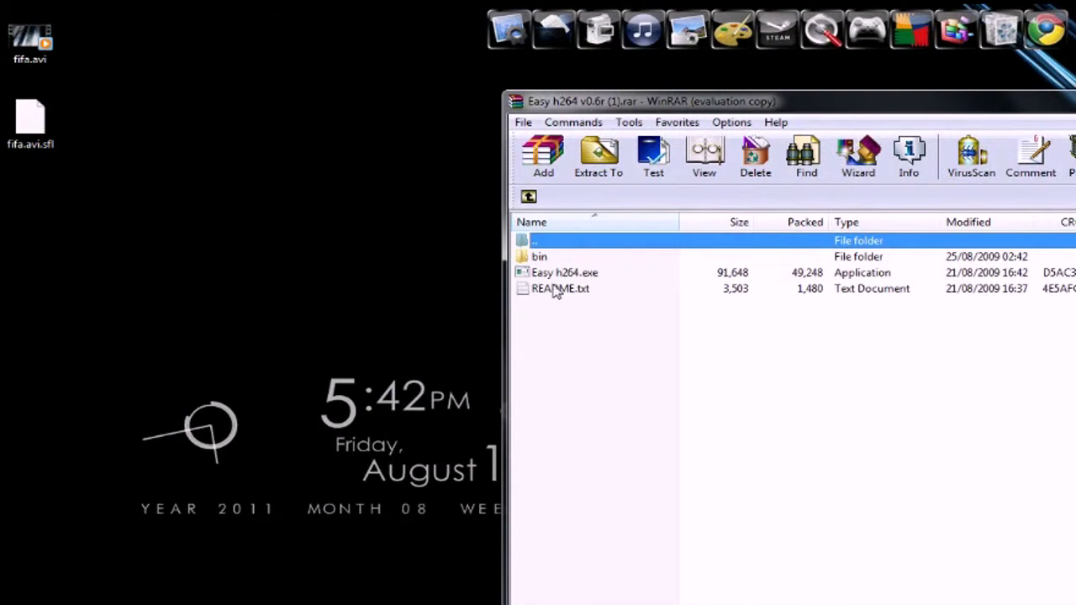
click(558, 273)
click(584, 290)
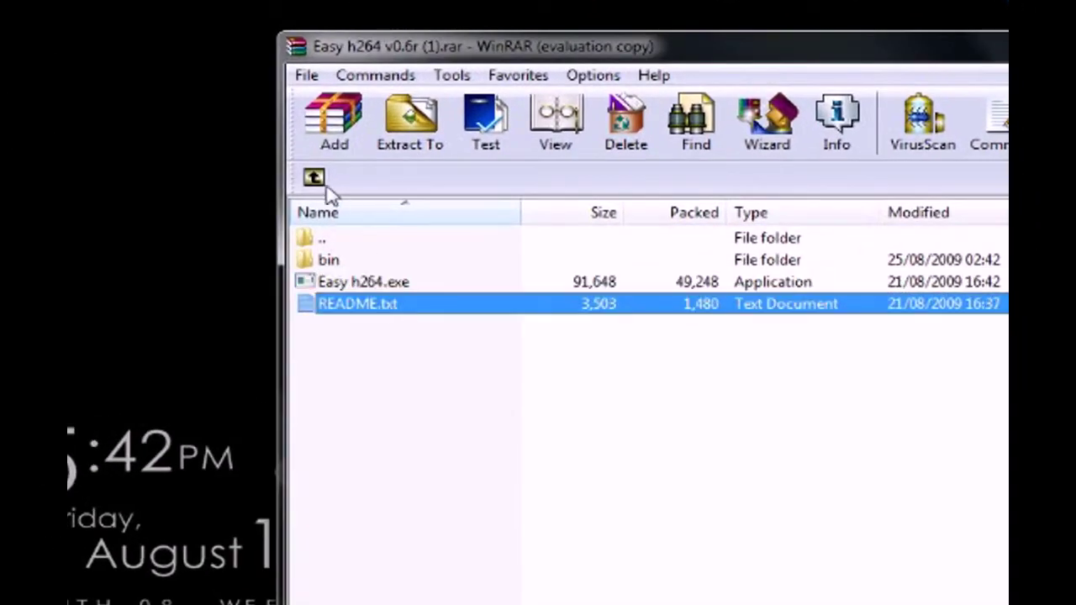
click(528, 196)
drag(370, 260, 0, 232)
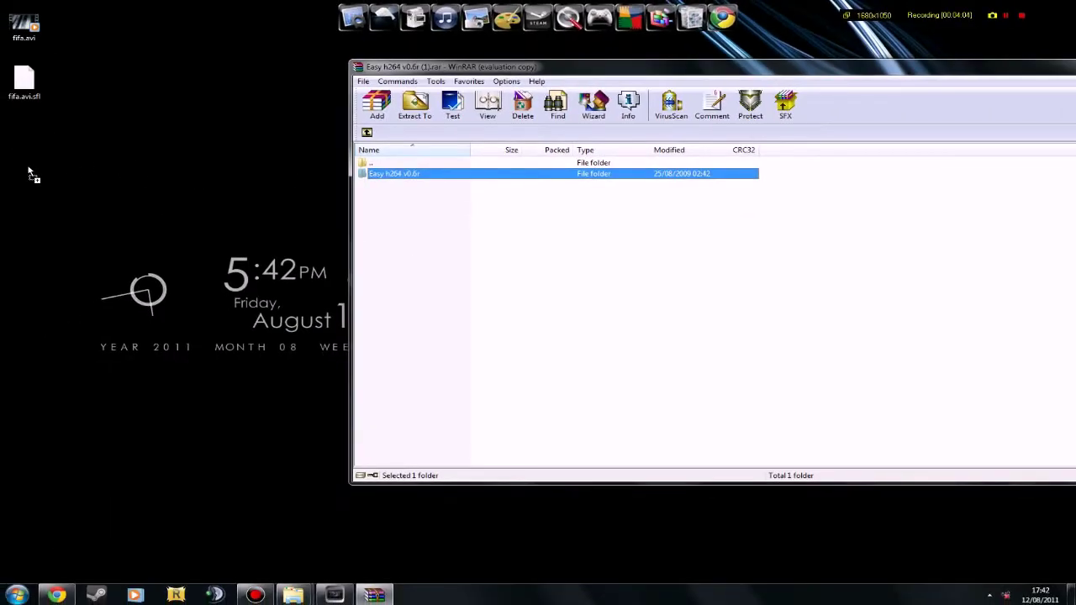
drag(28, 172, 28, 172)
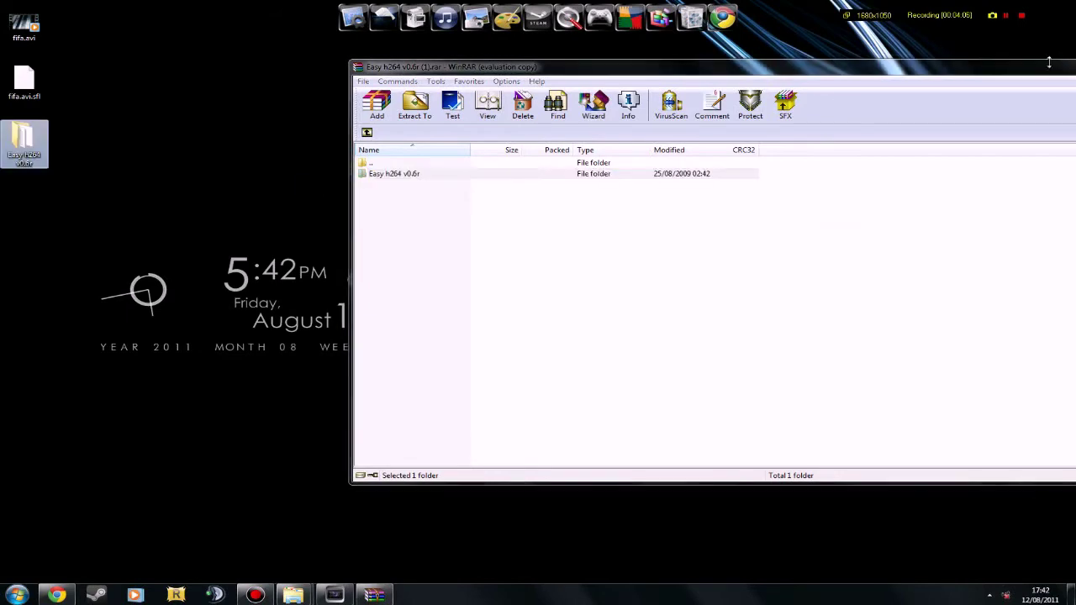
drag(1047, 69, 698, 69)
click(789, 66)
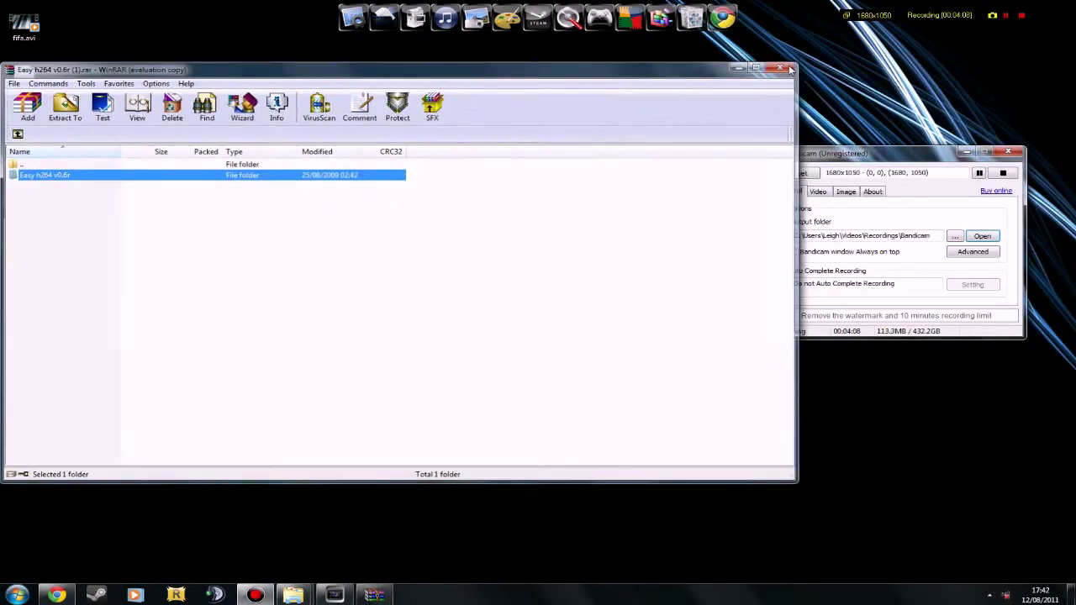
double_click(23, 141)
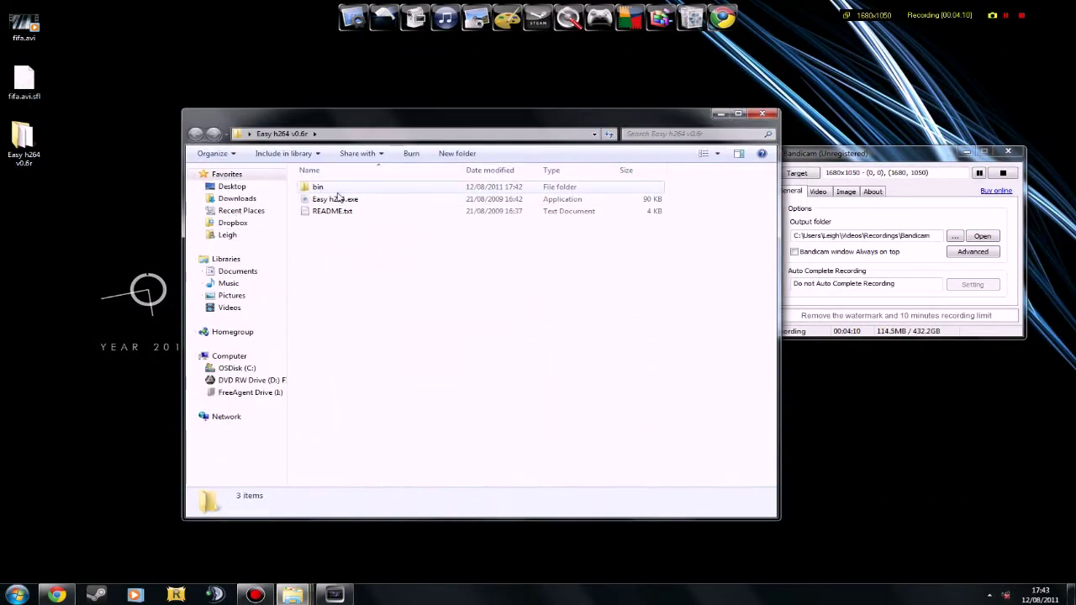
click(14, 11)
right_click(31, 17)
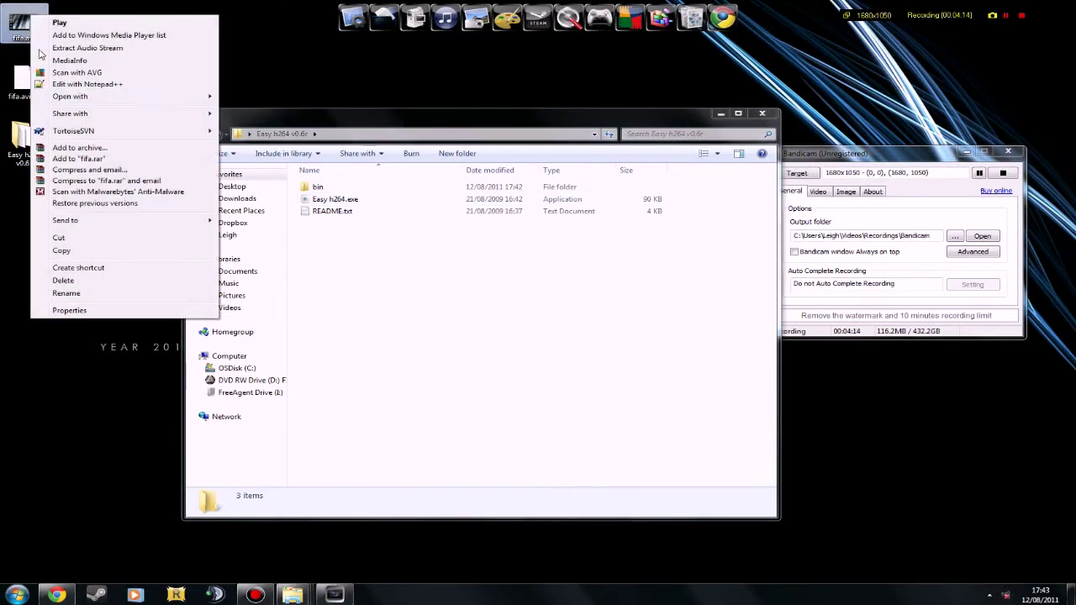
click(123, 310)
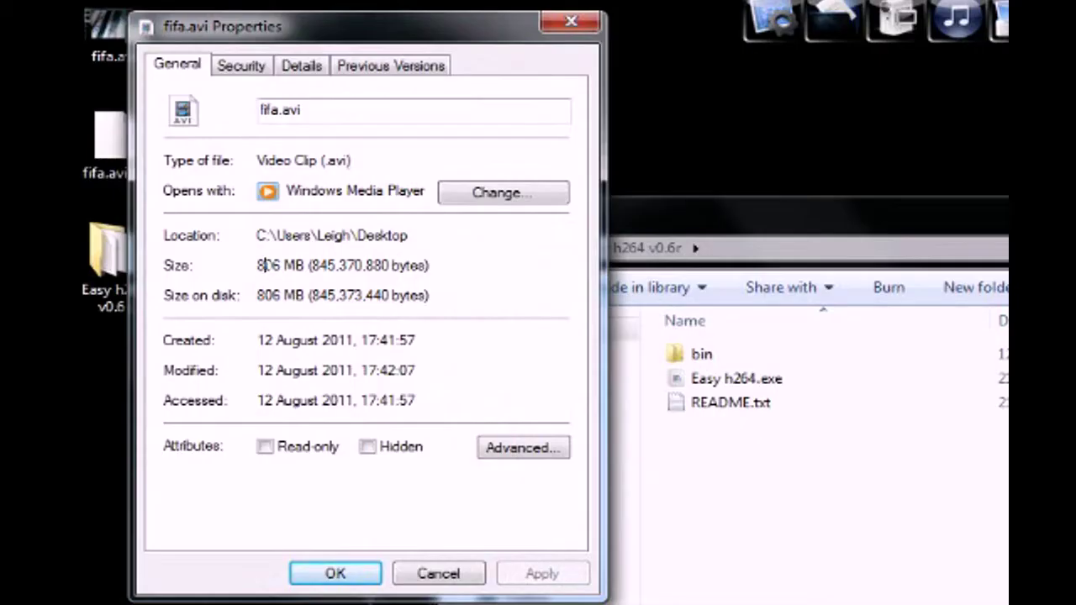
click(299, 296)
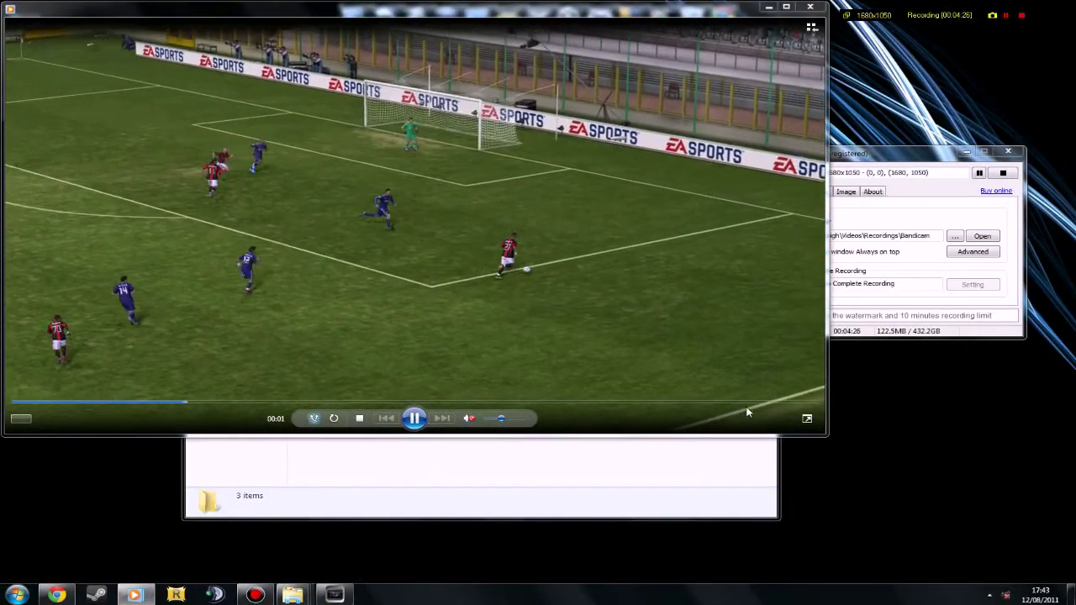
click(810, 404)
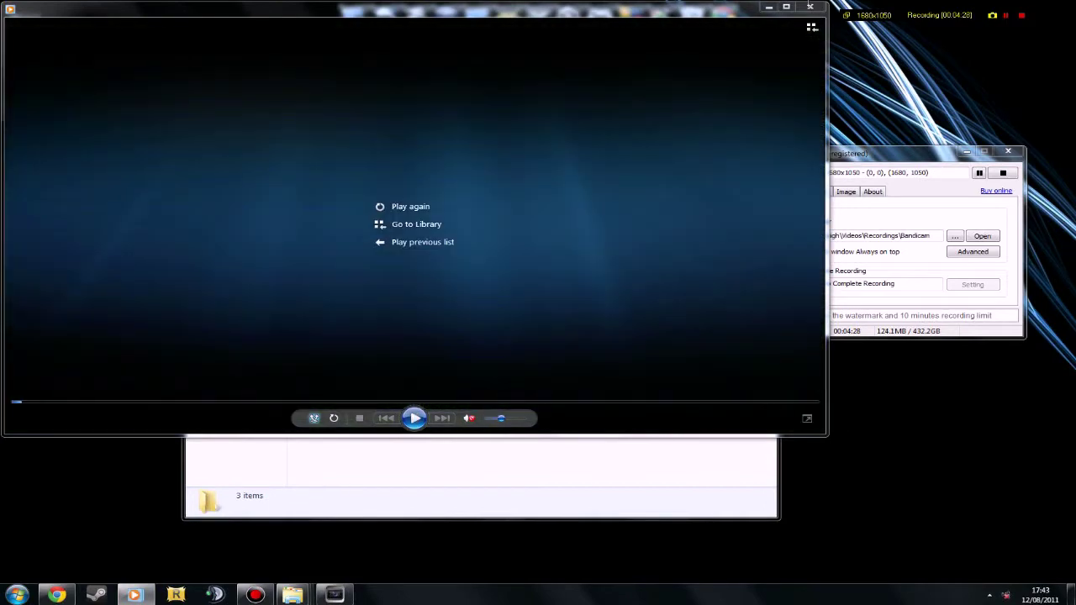
click(809, 7)
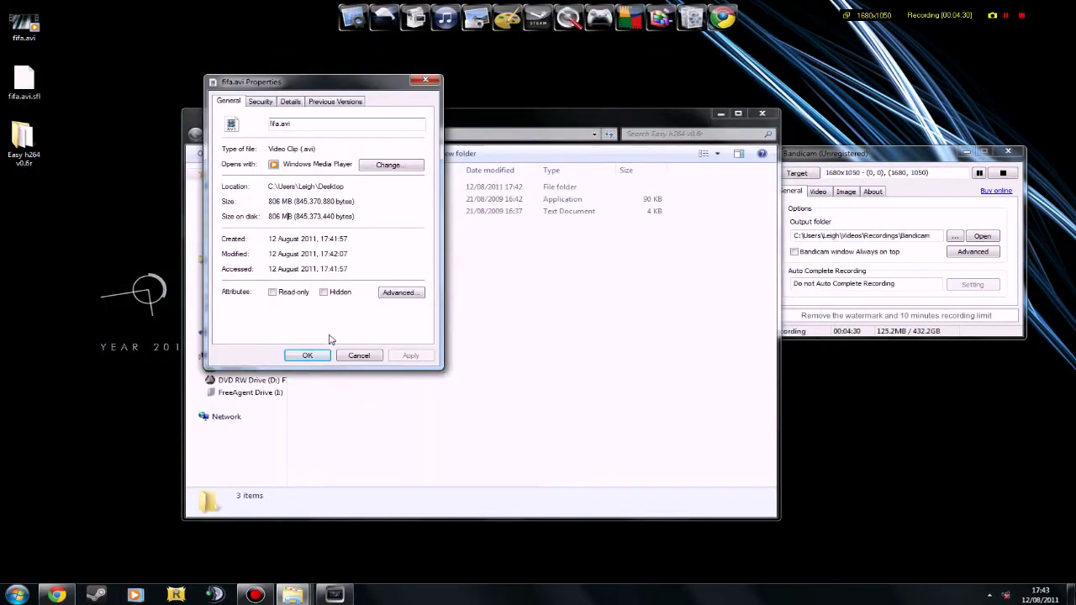
click(307, 355)
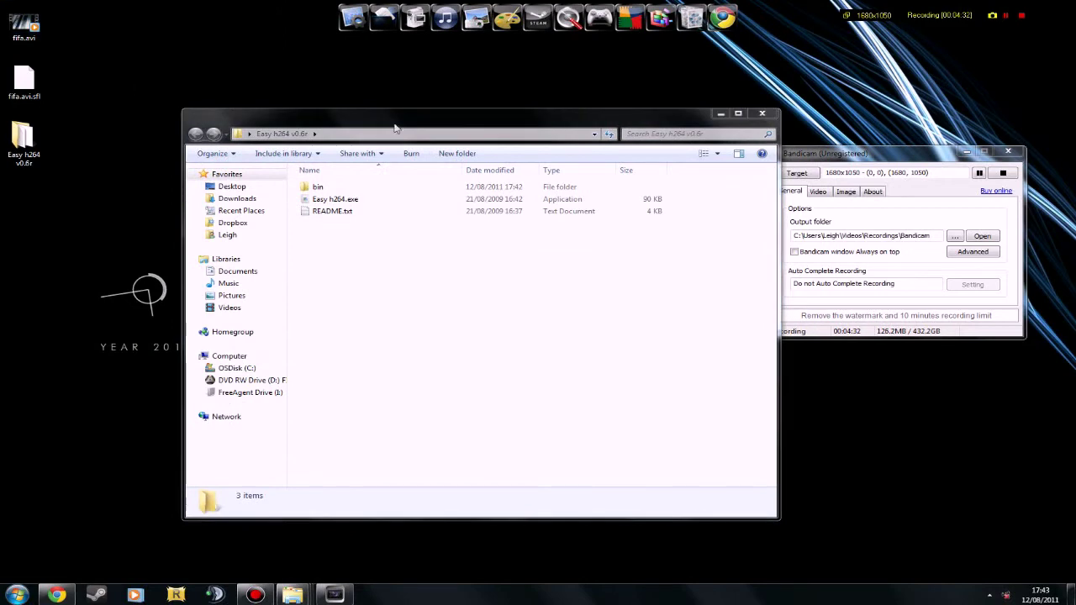
drag(395, 128, 555, 152)
click(493, 232)
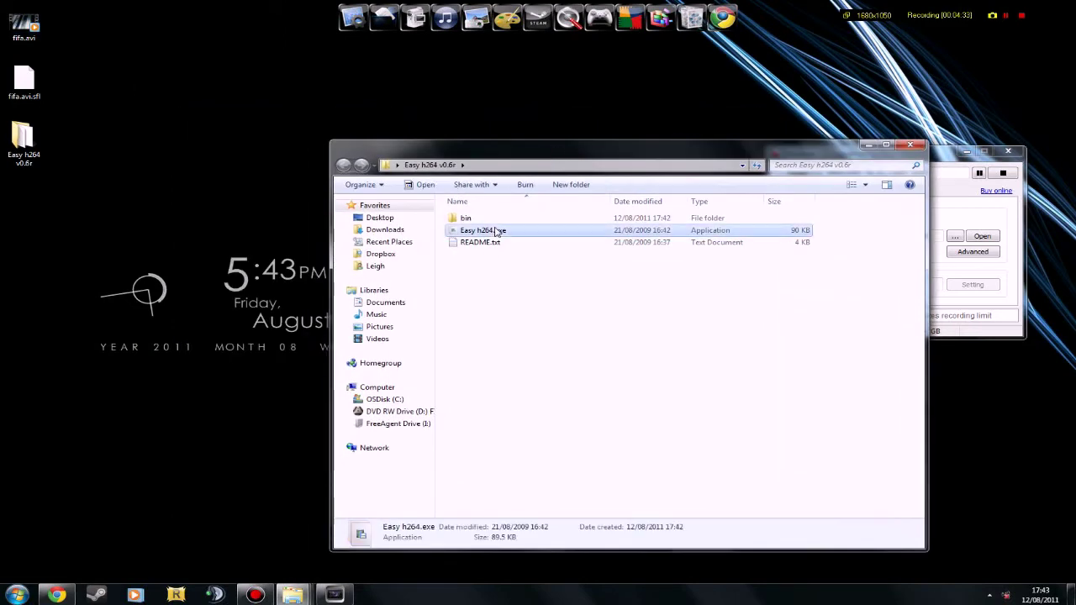
click(494, 243)
click(494, 232)
Step: Launch Easy h264 and choose fifa.avi on the Desktop as the input video
double_click(503, 236)
drag(202, 126, 355, 112)
click(336, 178)
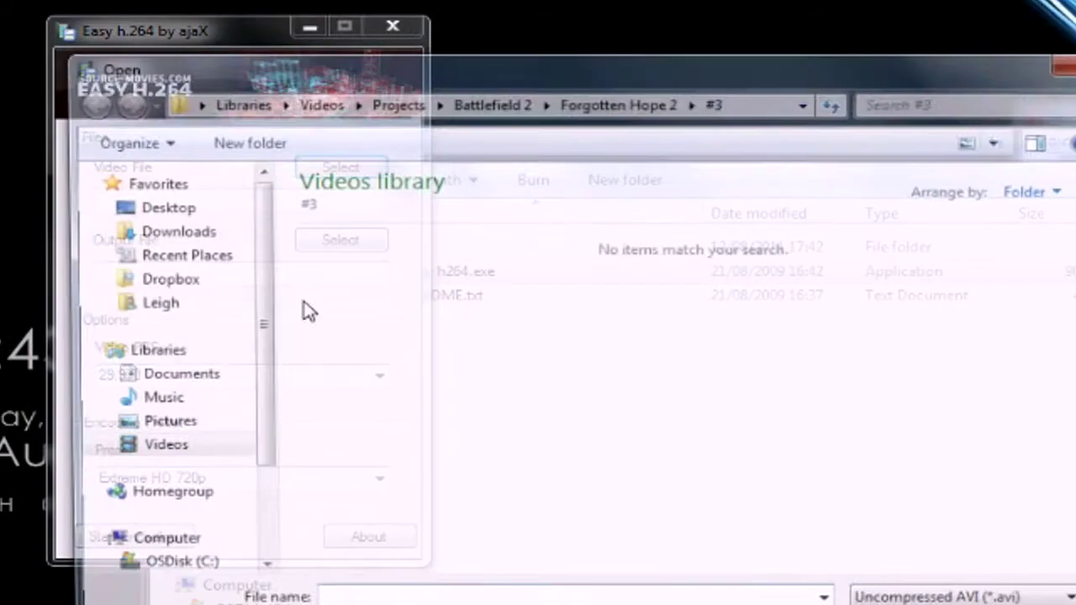
click(143, 209)
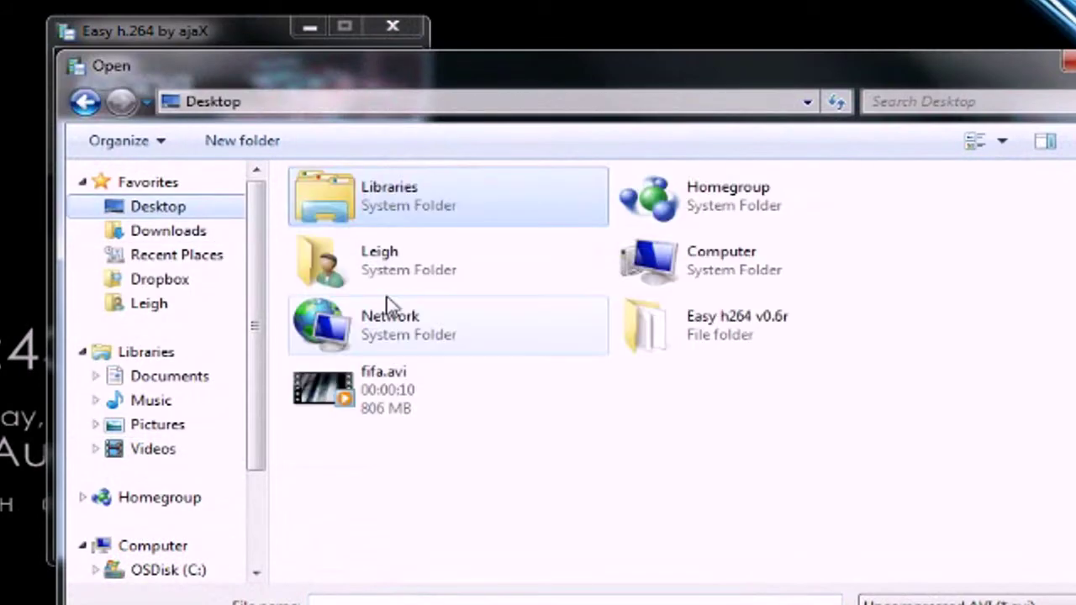
double_click(384, 390)
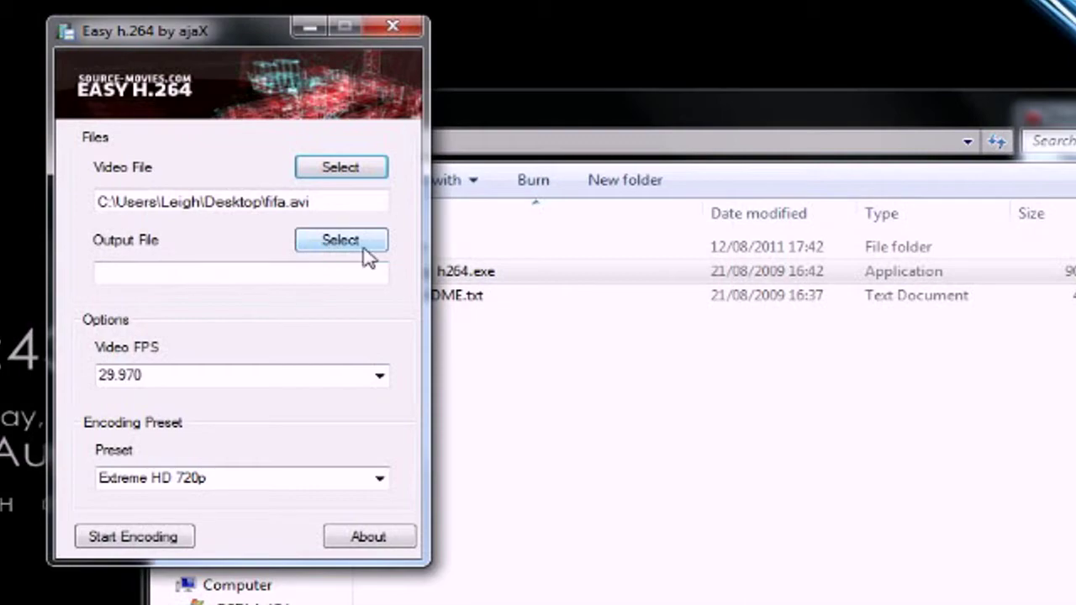
Step: Save the output as fifae.mp4 (h.264 MPEG Container) on the desktop
click(324, 242)
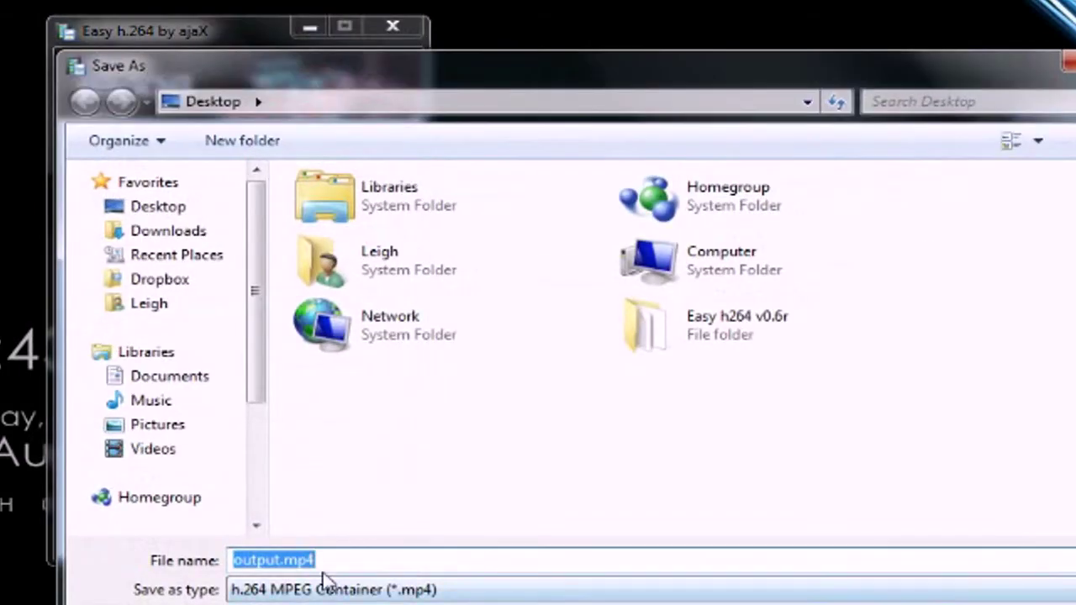
click(99, 238)
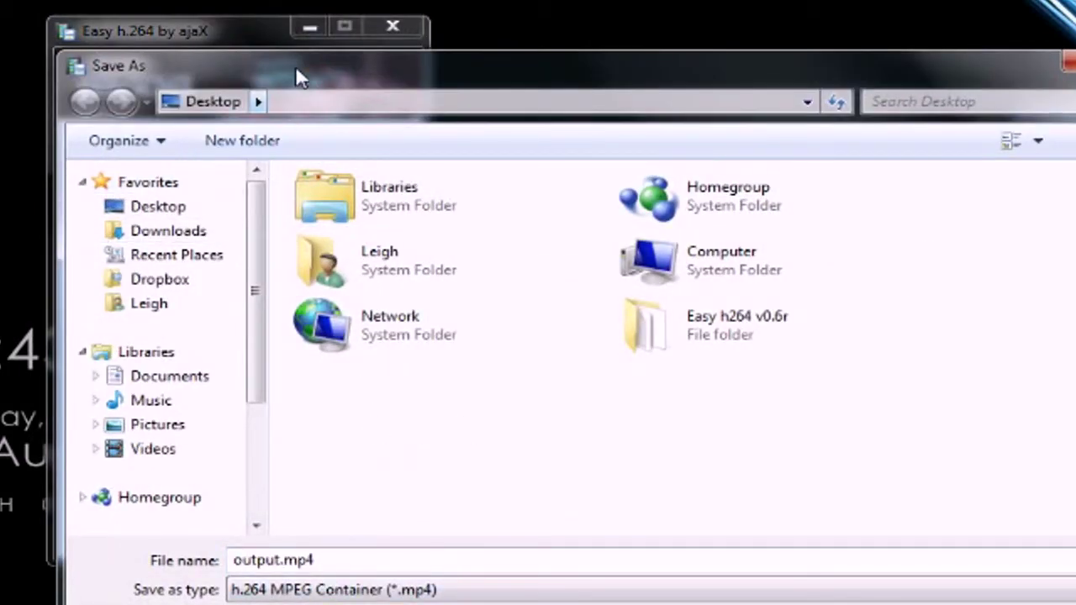
drag(295, 68, 539, 63)
double_click(513, 556)
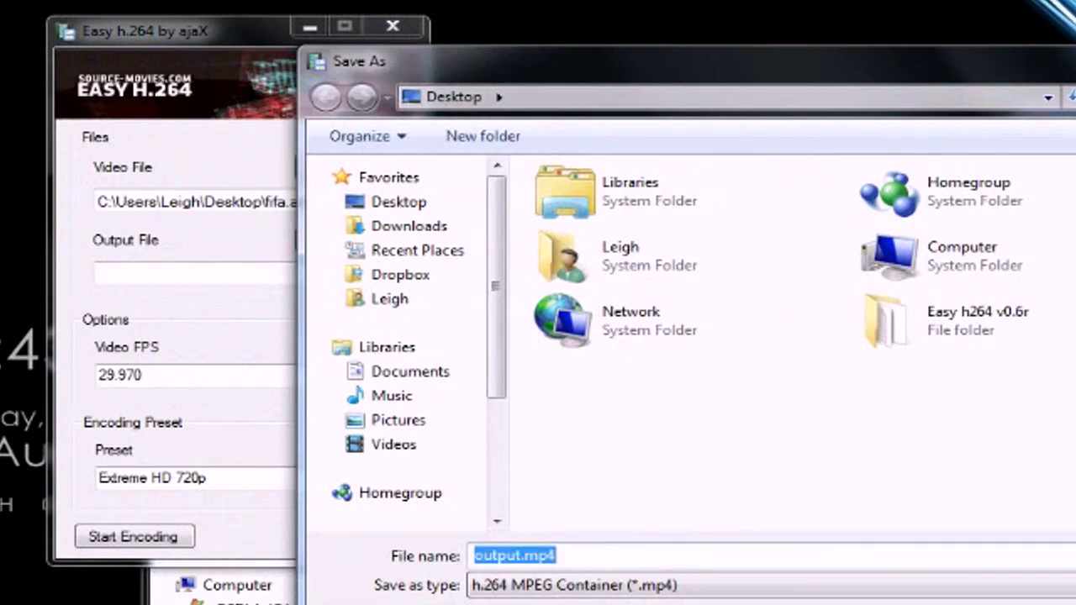
key(BackSpace)
text(fifae)
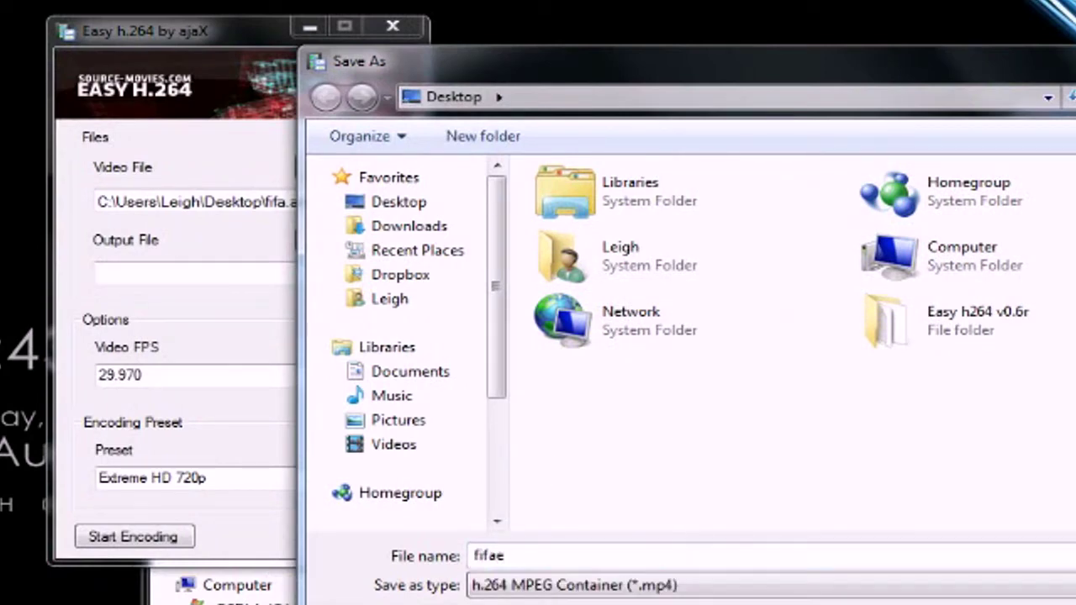
click(740, 586)
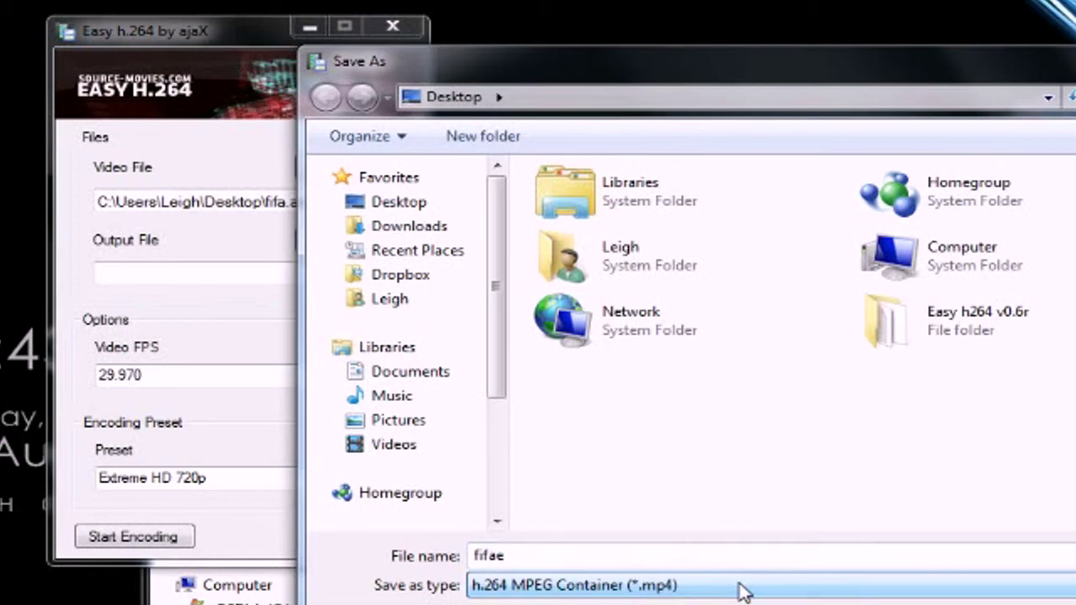
key(Return)
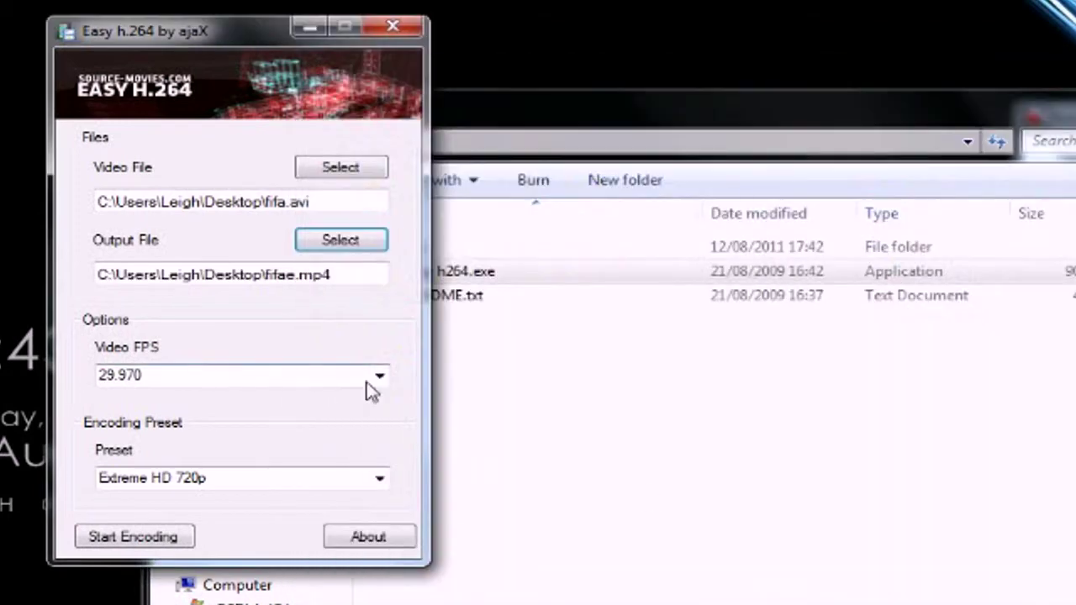
Step: Keep 29.970 fps and the Extreme HD 720p preset, then start encoding and dismiss the notice
double_click(103, 377)
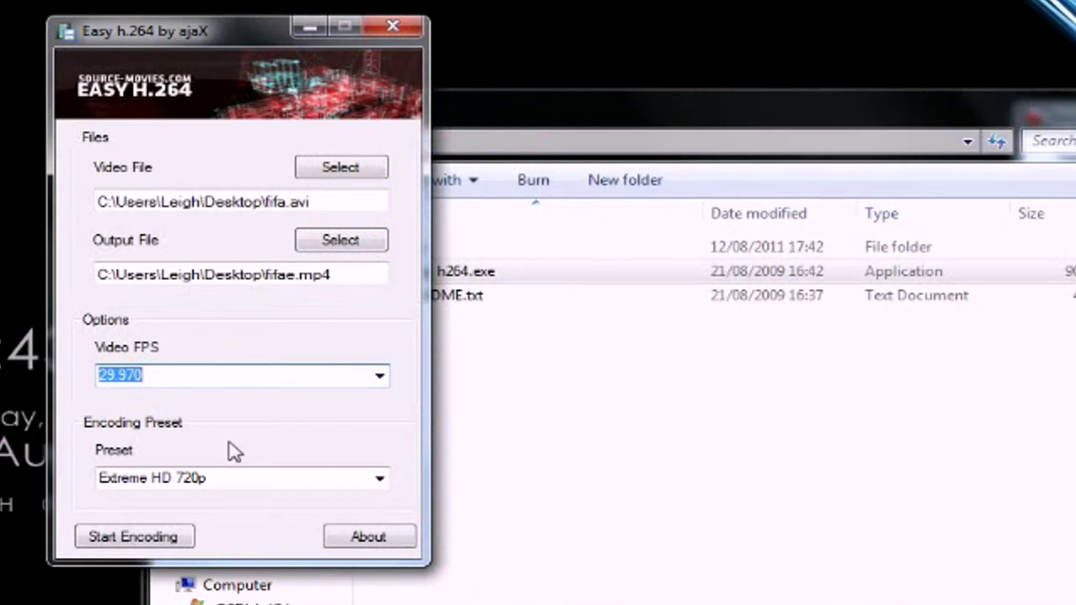
key(End)
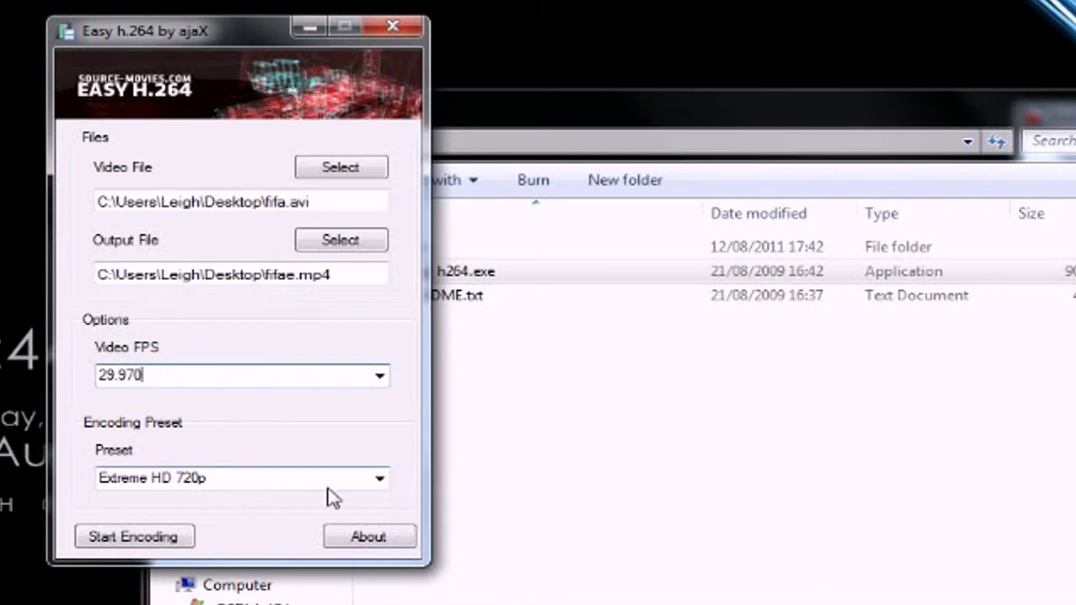
click(380, 481)
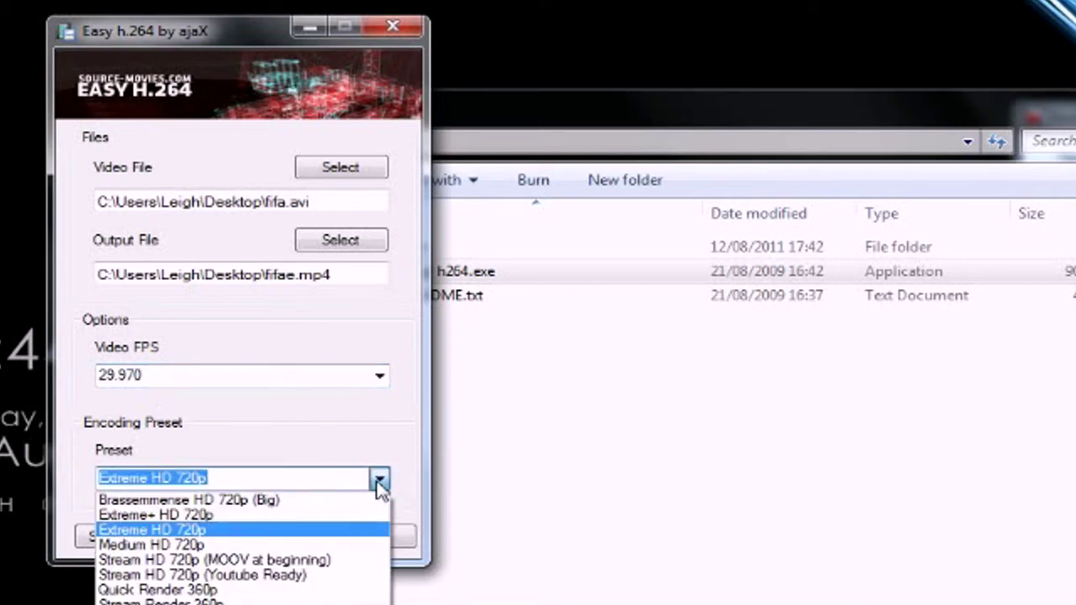
click(380, 481)
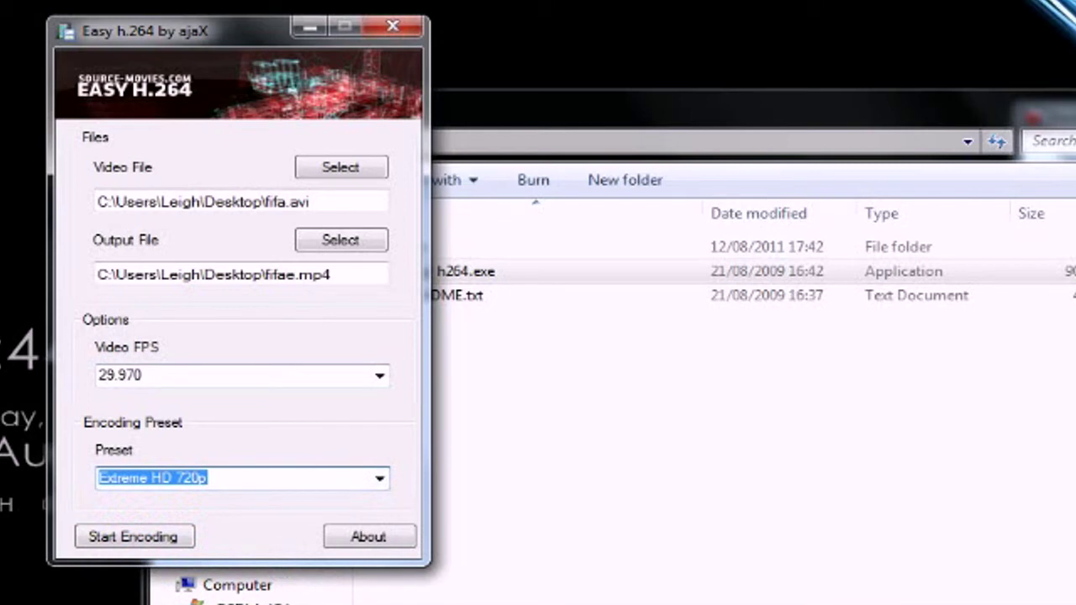
key(End)
click(375, 482)
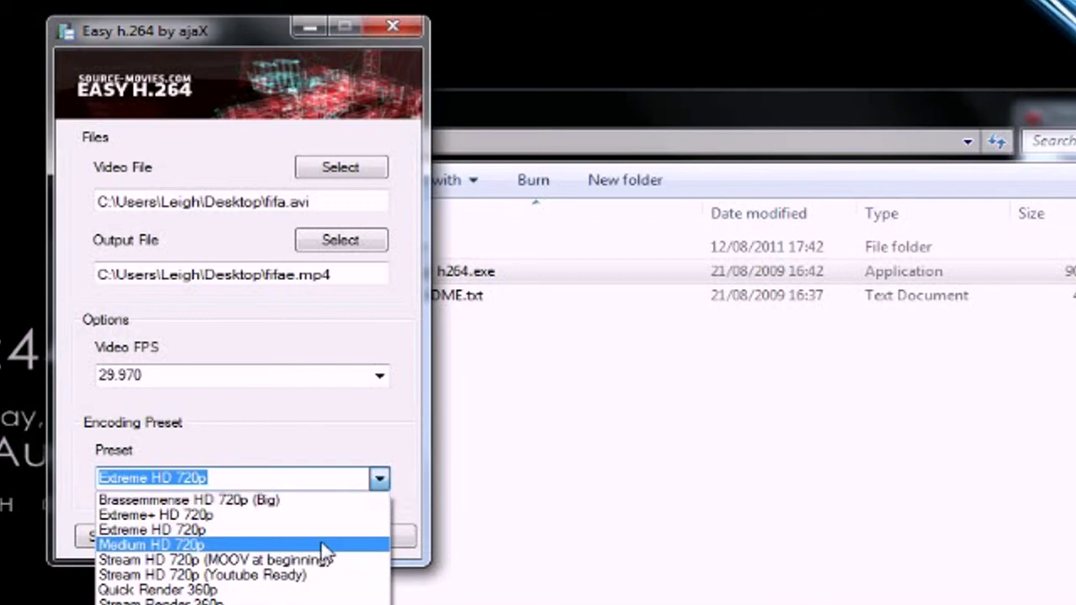
click(397, 483)
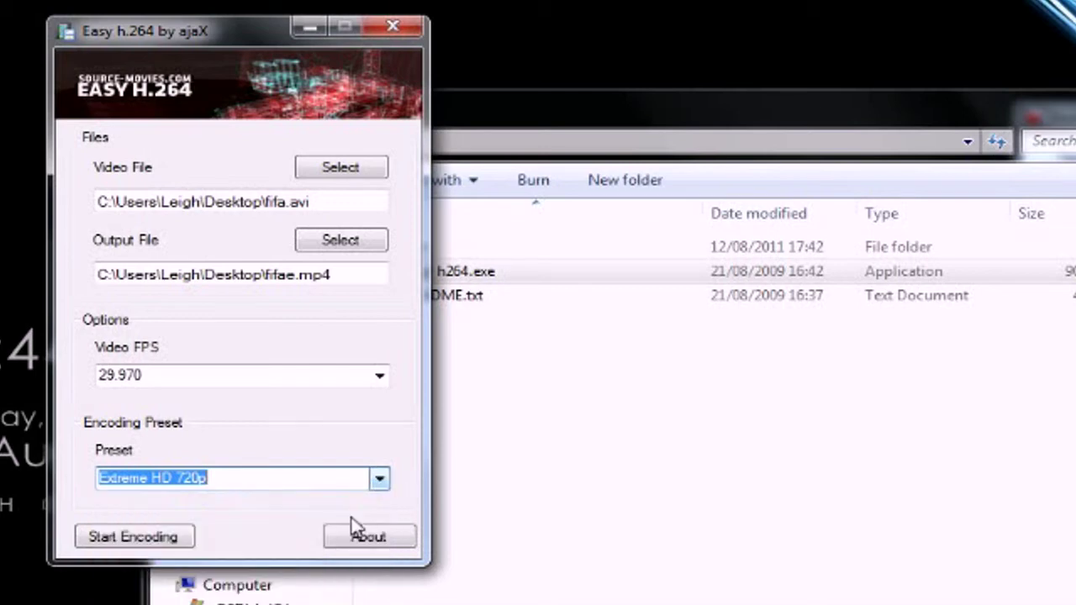
click(164, 536)
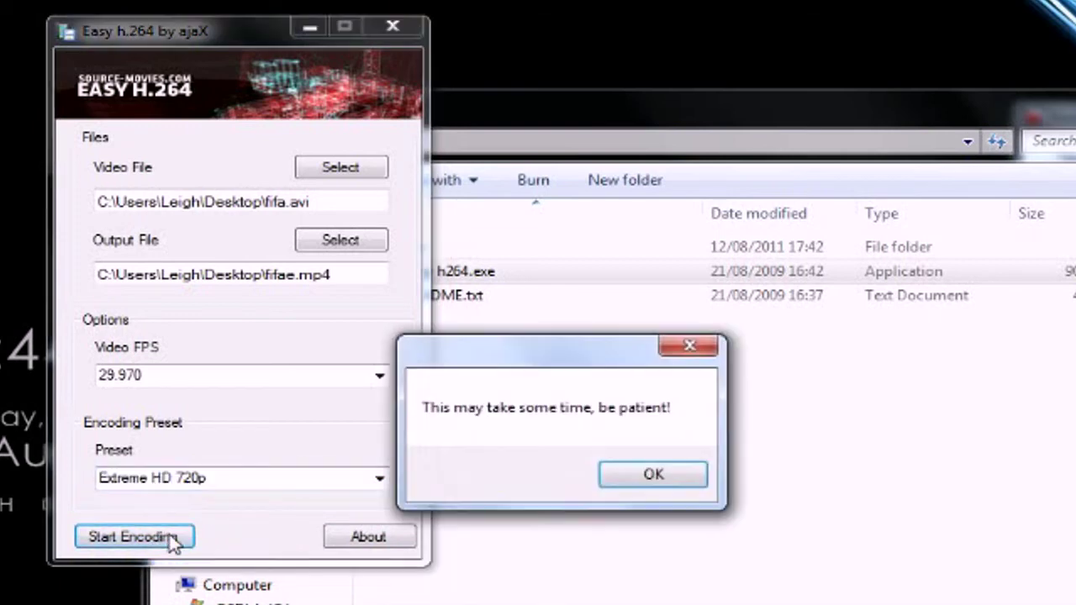
click(681, 486)
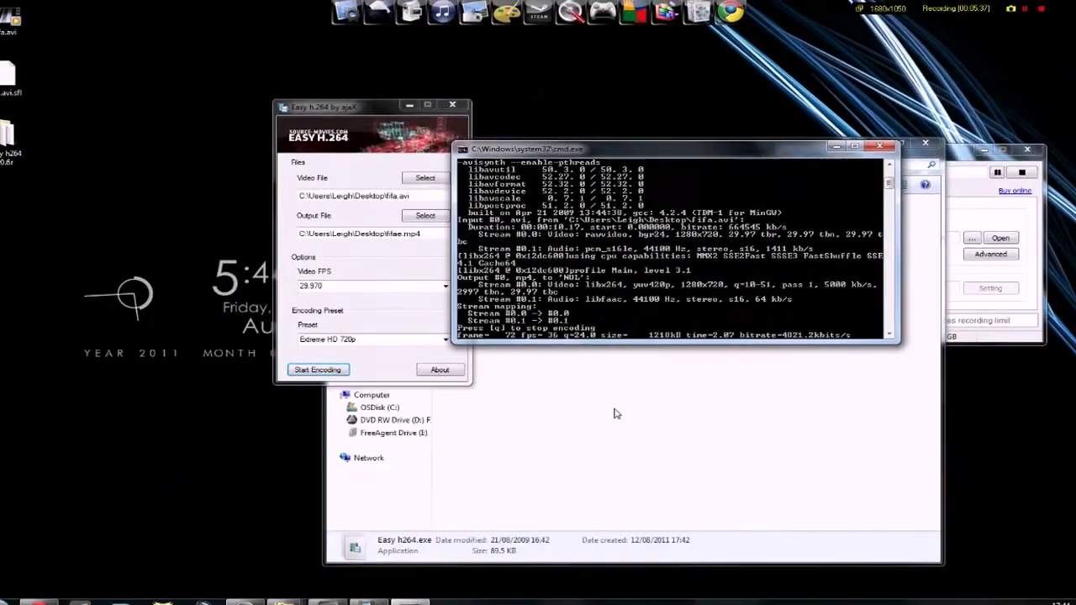
Step: Let both encoding passes finish, then dismiss the Completed conversion message so fifae.mp4 appears on the desktop
scroll(786, 260, down, 2)
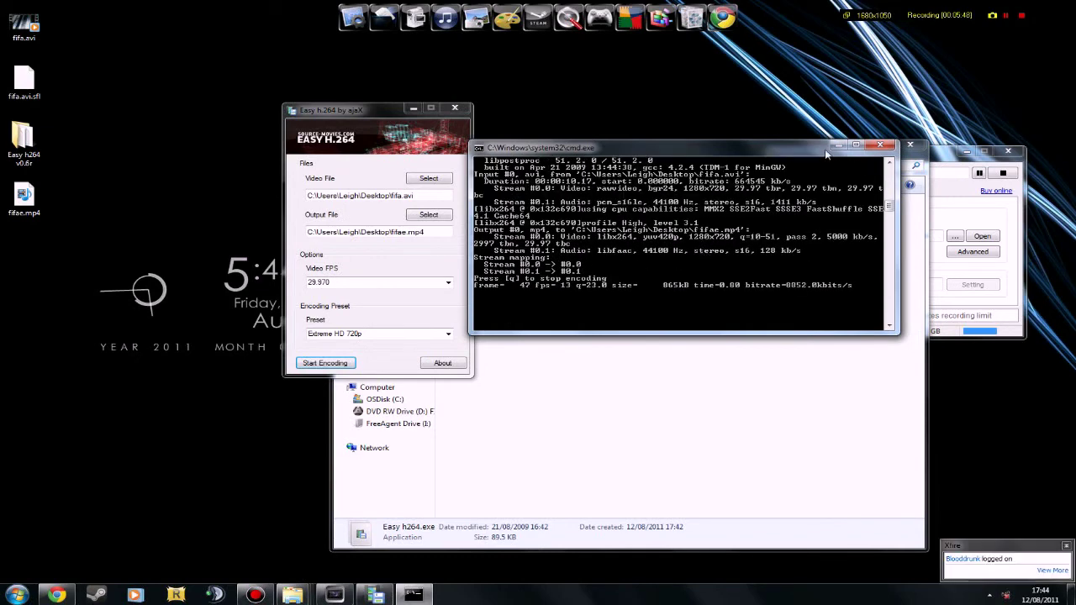
click(1006, 15)
click(1006, 15)
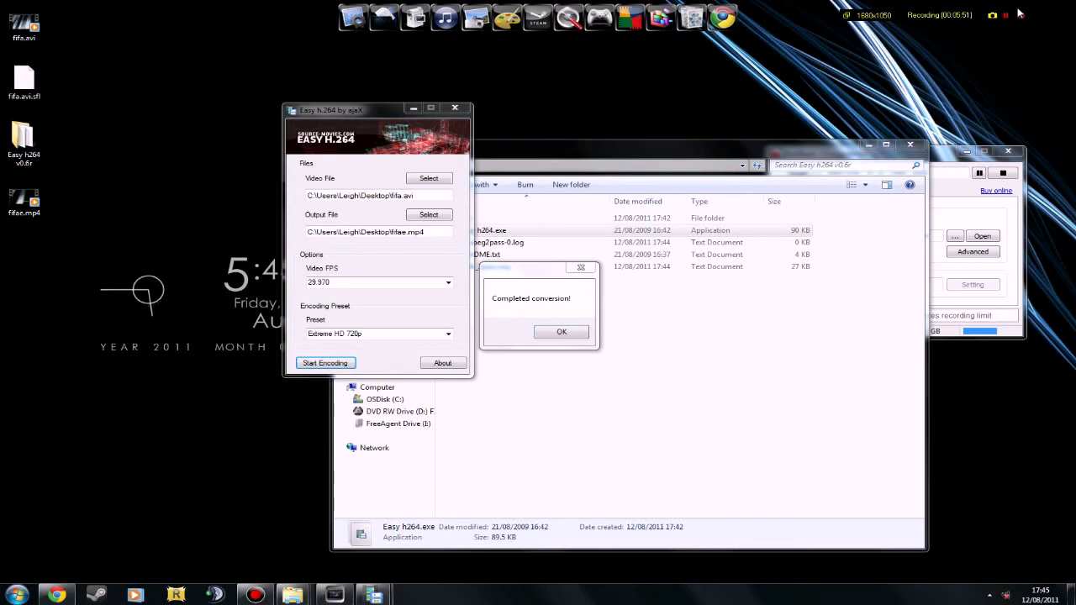
drag(552, 280, 586, 270)
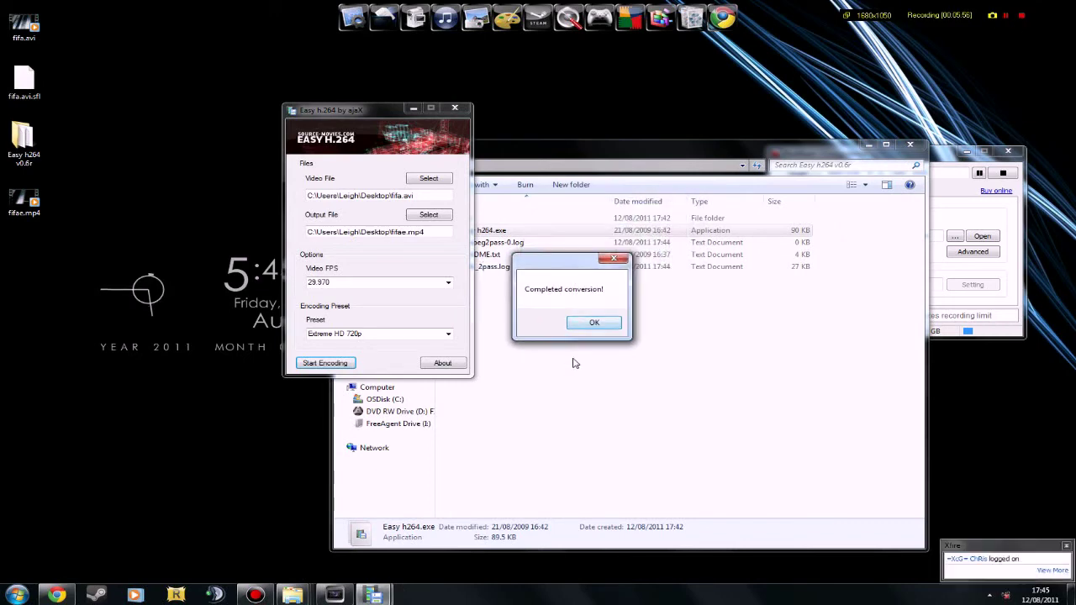
click(605, 326)
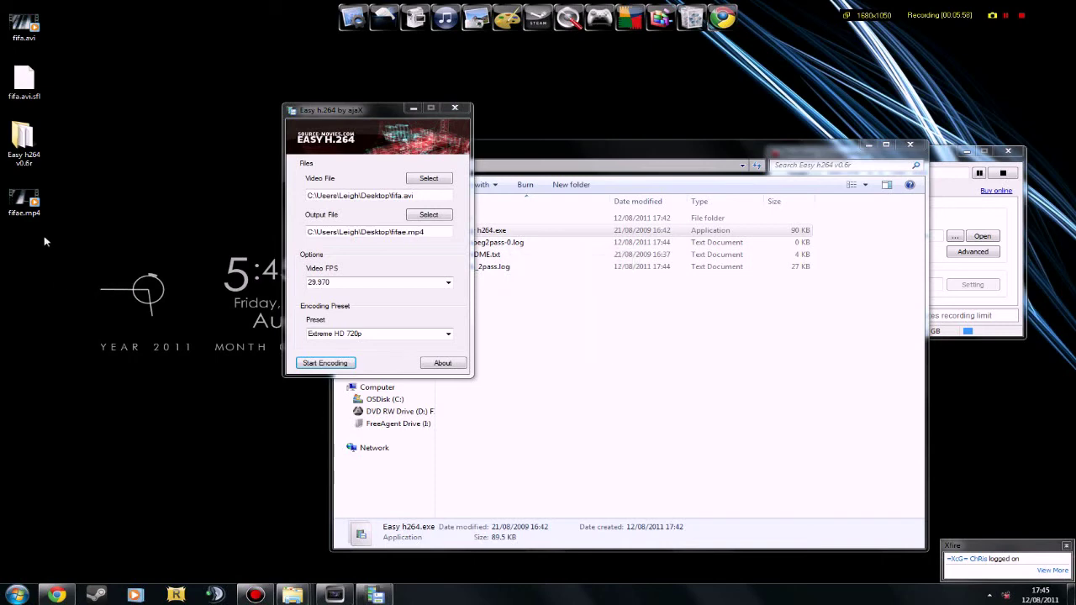
Step: Place fifae.mp4 beside fifa.avi and open fifa.avi's properties showing 806 MB
drag(23, 200, 121, 25)
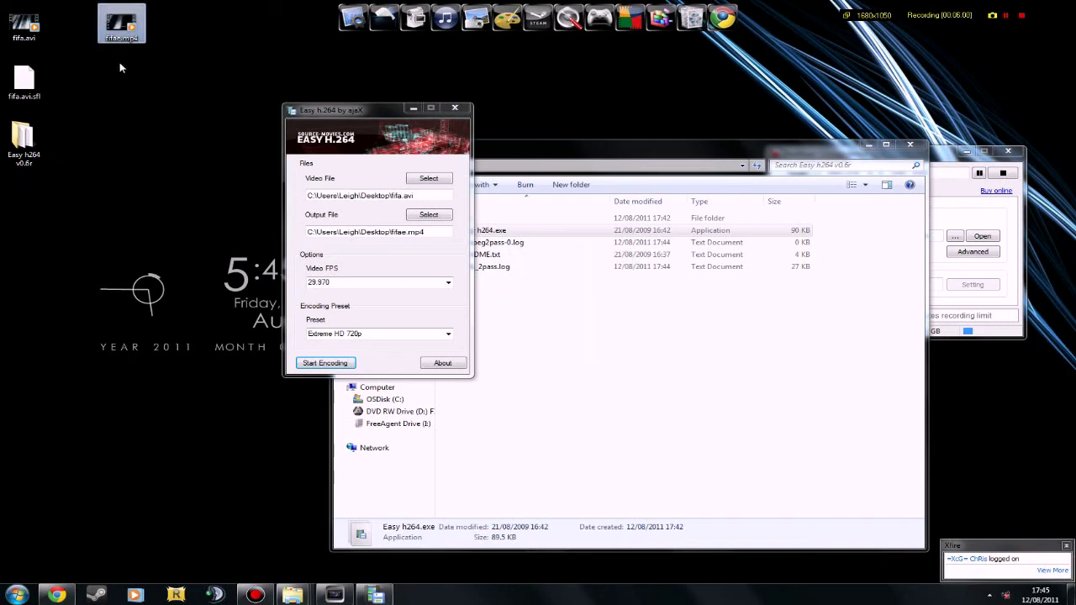
right_click(30, 34)
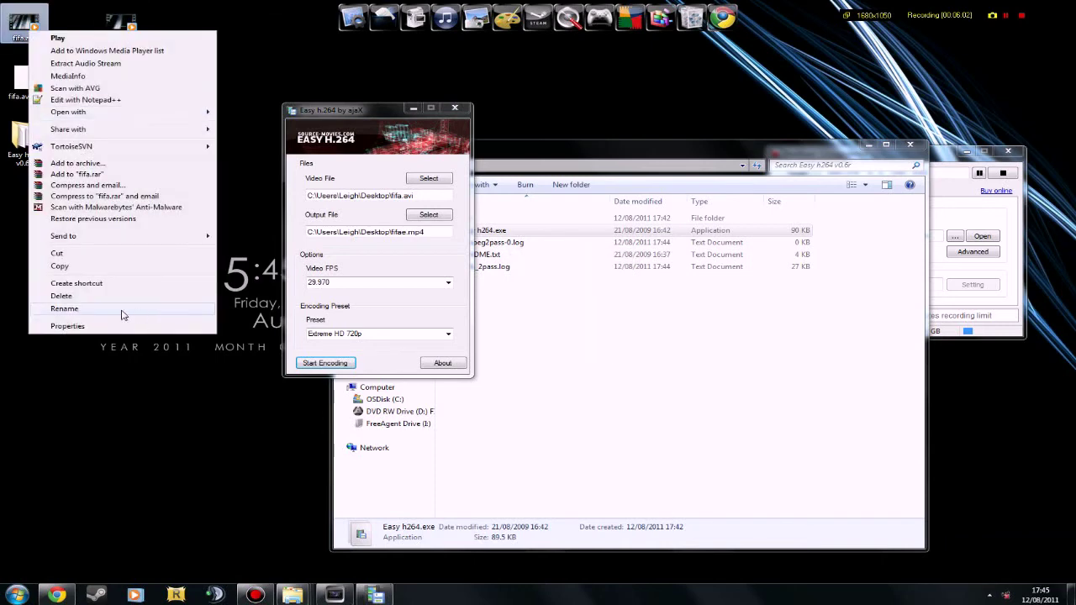
click(68, 326)
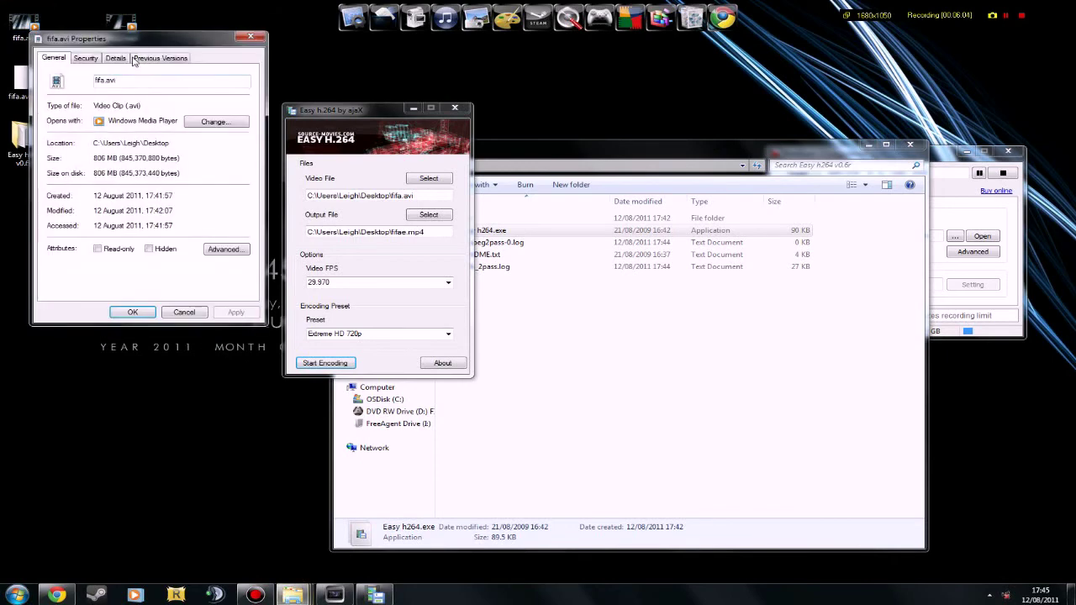
drag(150, 47, 509, 143)
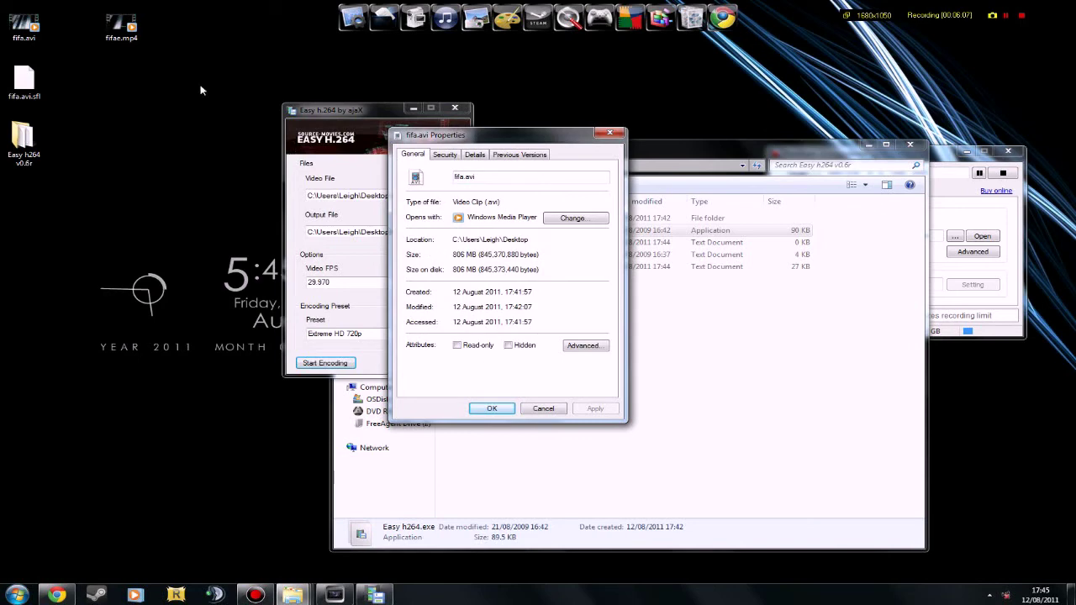
Step: Open fifae.mp4's properties alongside to compare its 6.22 MB size, then close both dialogs
right_click(127, 30)
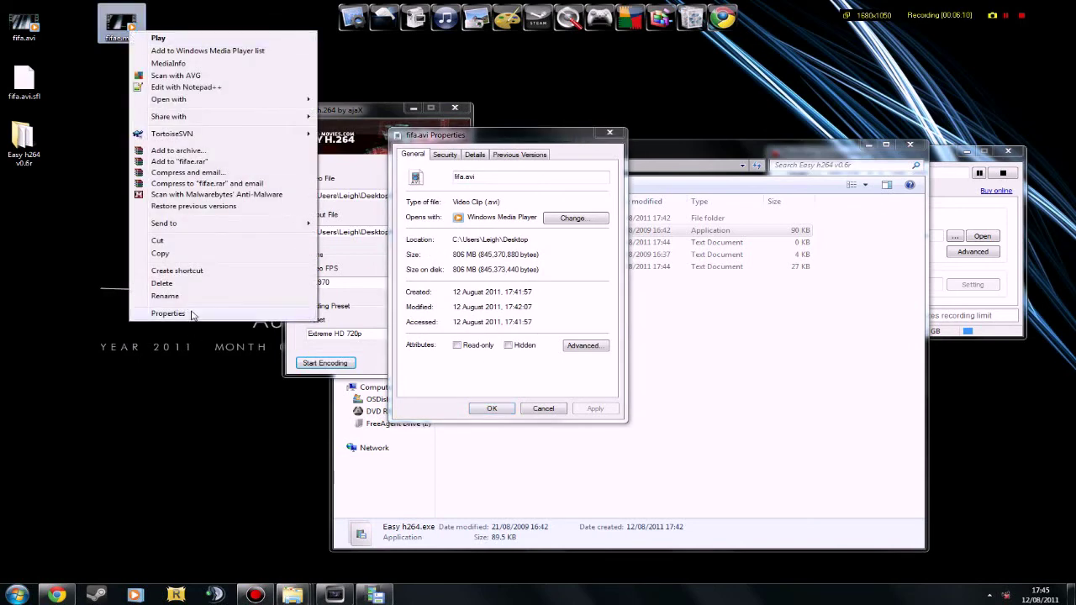
click(191, 313)
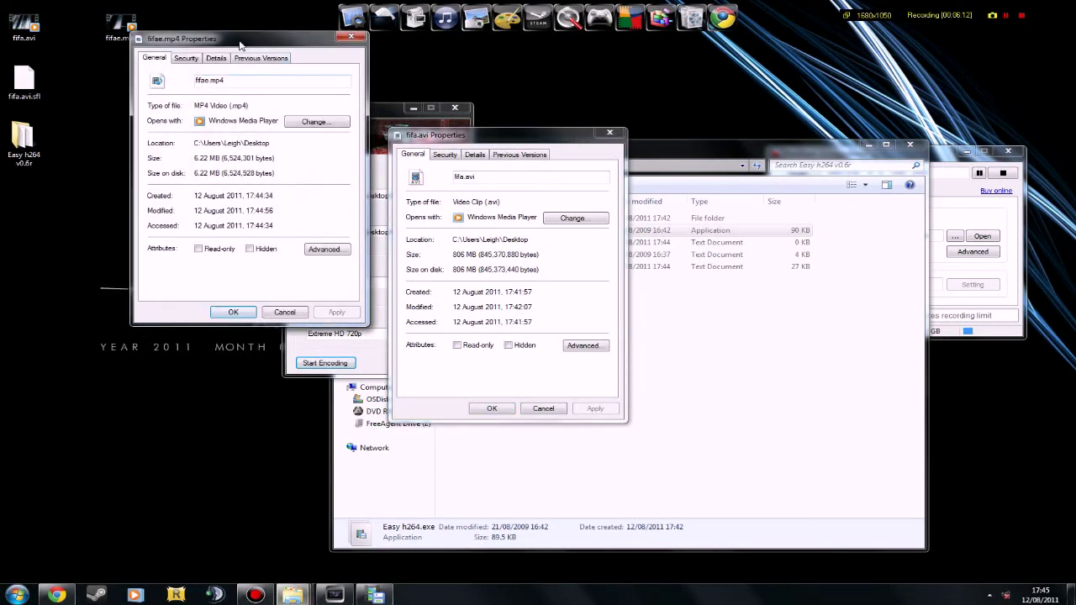
drag(240, 43, 259, 139)
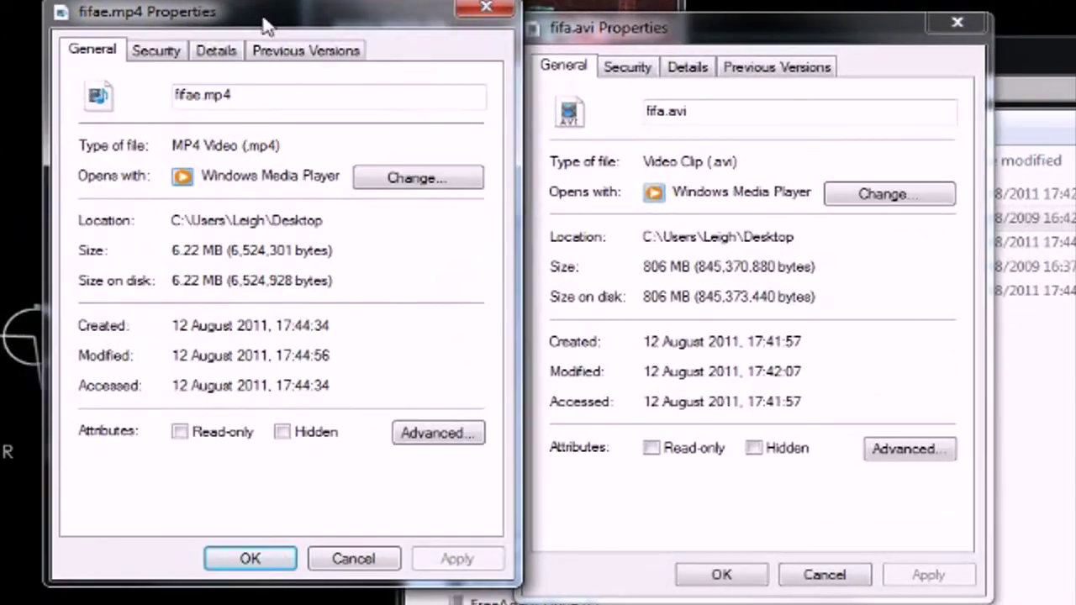
drag(264, 31, 235, 44)
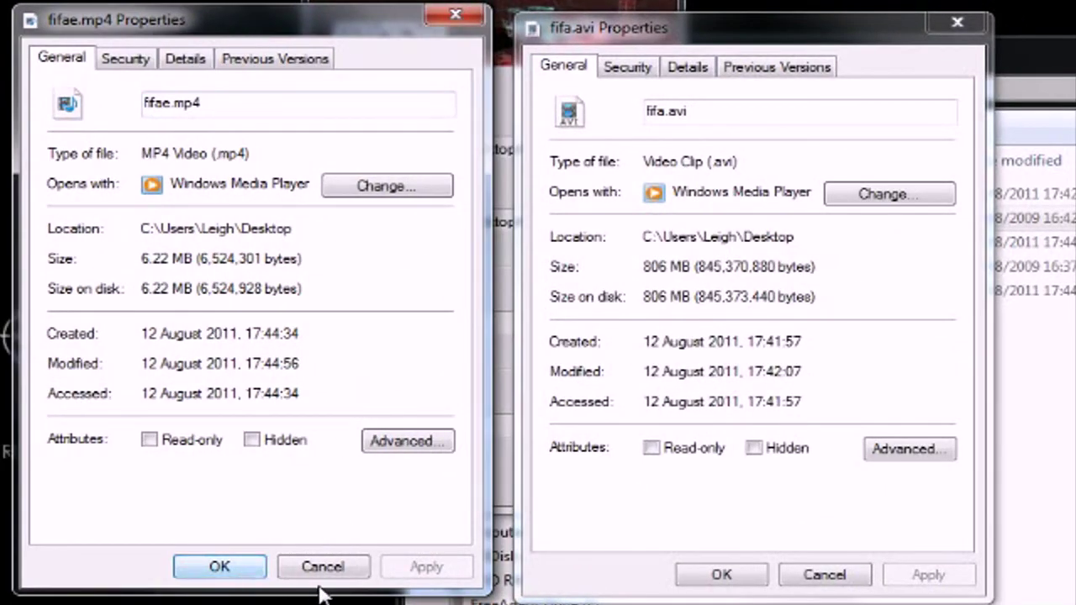
double_click(200, 102)
click(217, 103)
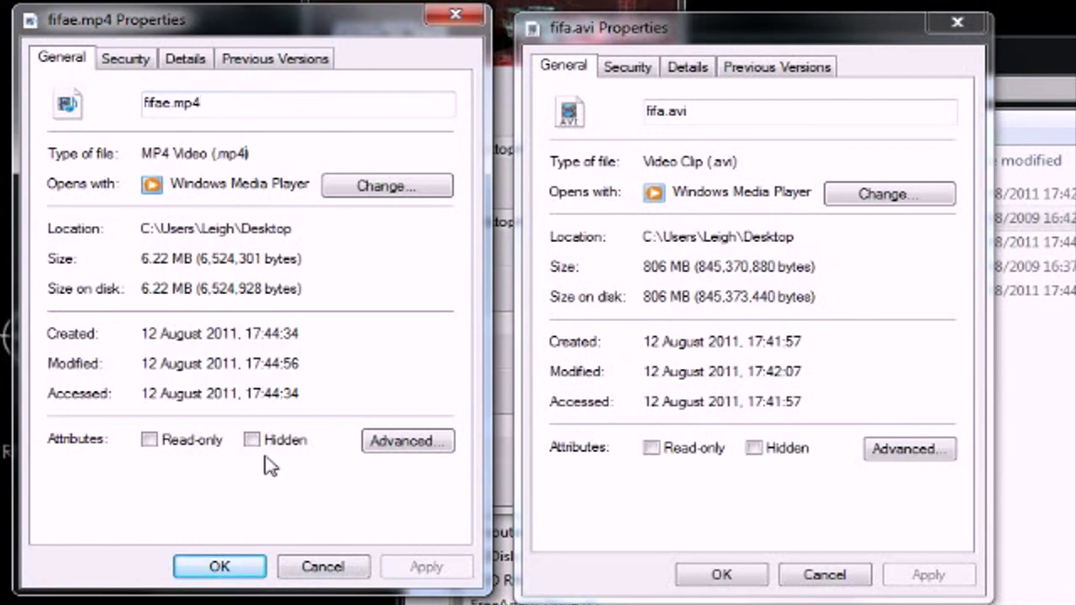
click(220, 567)
click(721, 575)
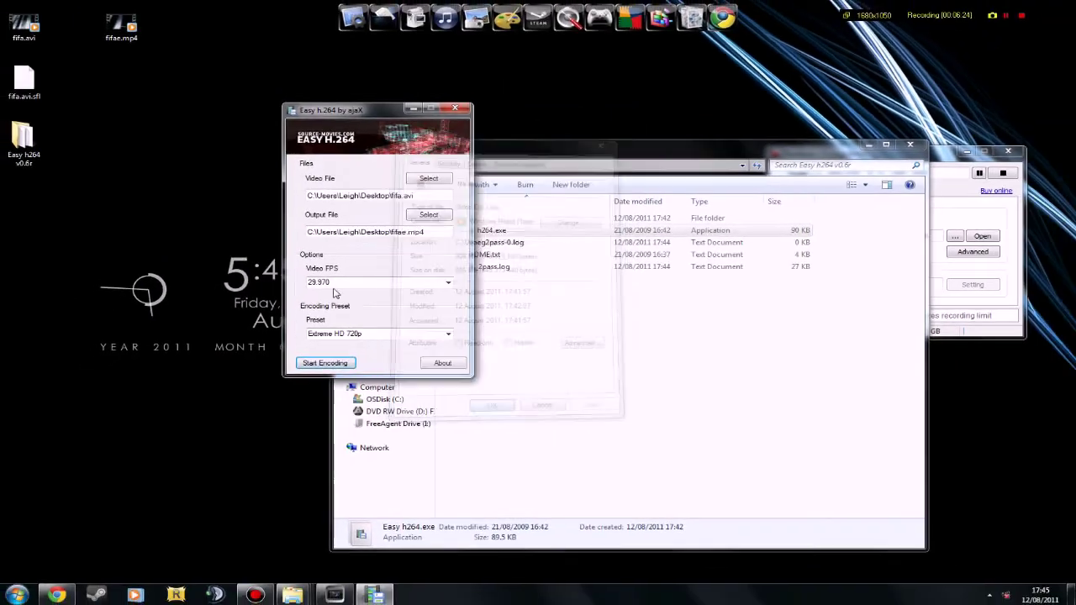
Step: Bring the Easy h.264 window forward and drag it to the right side of the desktop
click(260, 114)
drag(261, 113, 761, 178)
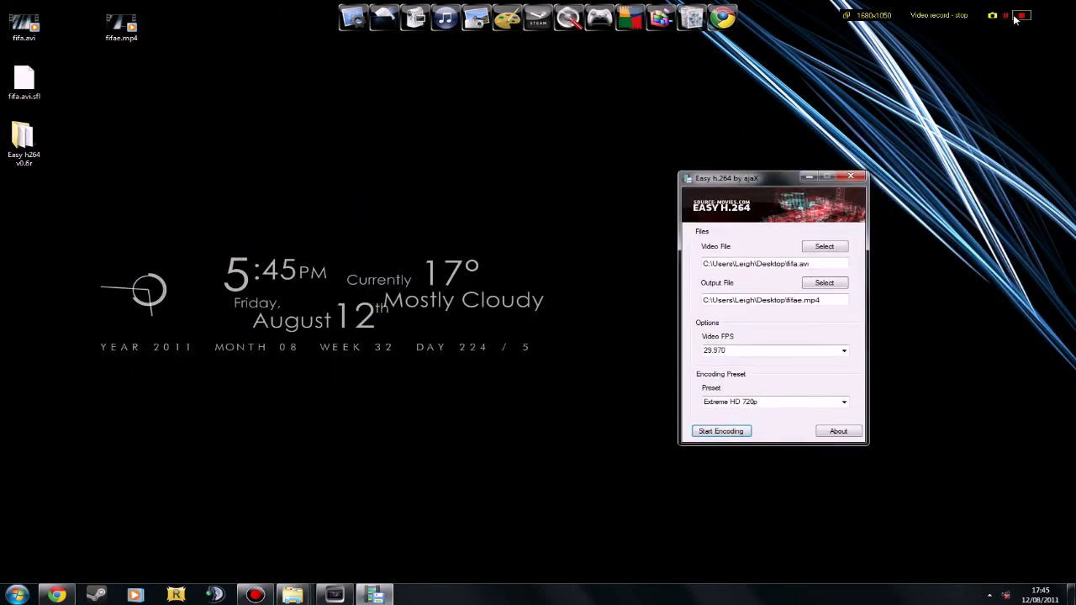